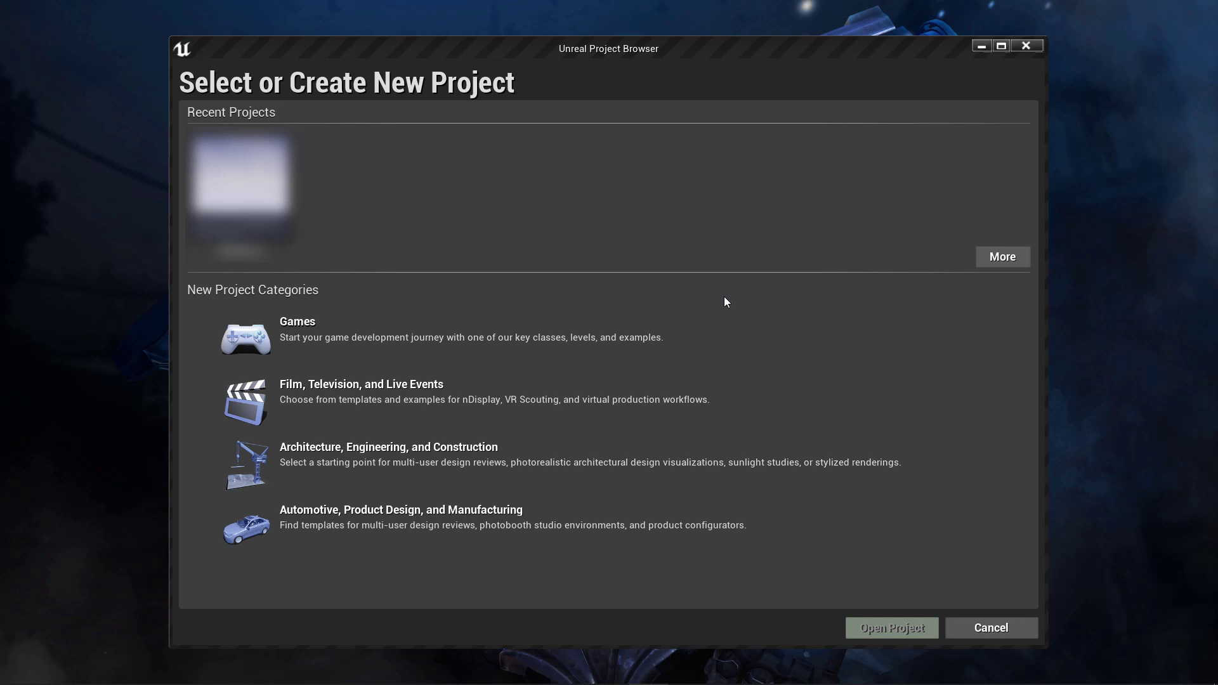
- Pick the Games project category in the Project Browser and continue to the Select Template page
{"action": "left_click", "coordinate": [310, 326]}
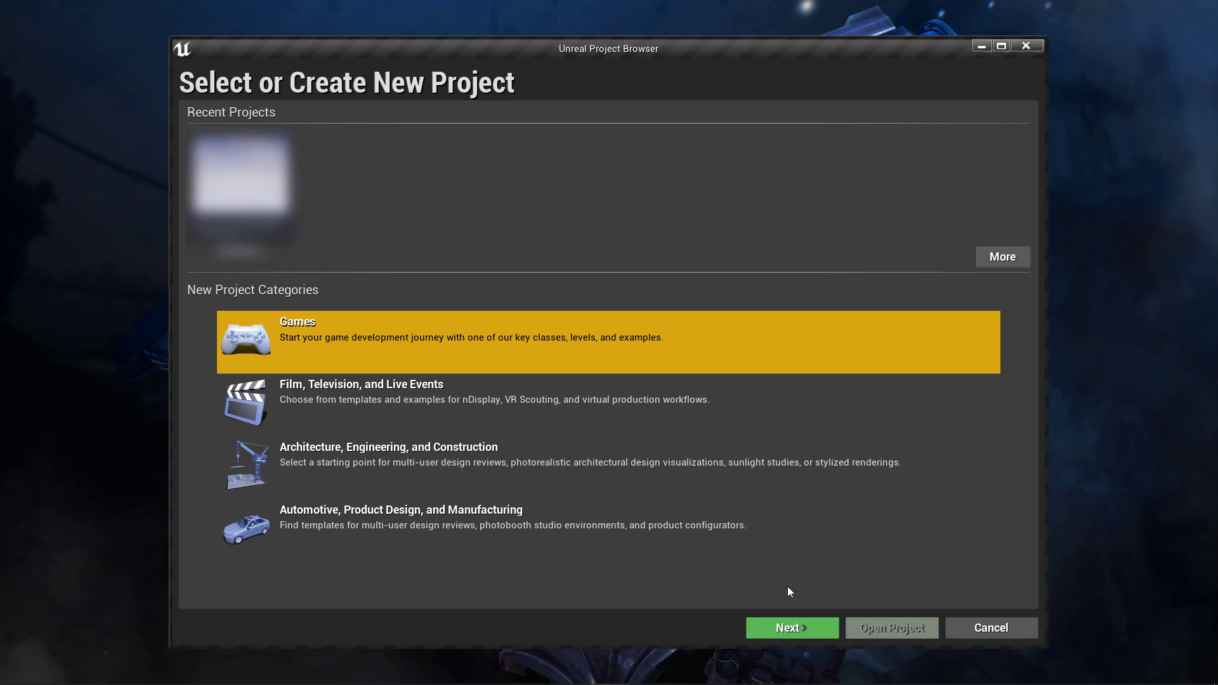
{"action": "left_click", "coordinate": [789, 627]}
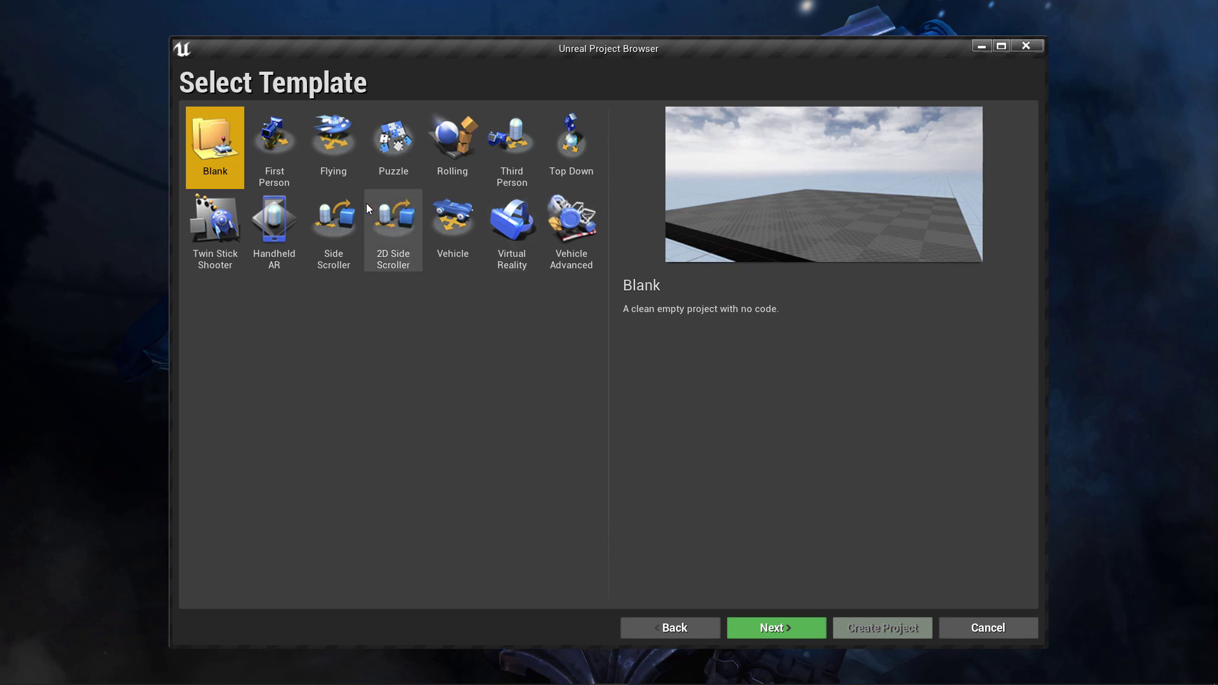
- Select the First Person template to view its preview and asset references
{"action": "left_click", "coordinate": [265, 140]}
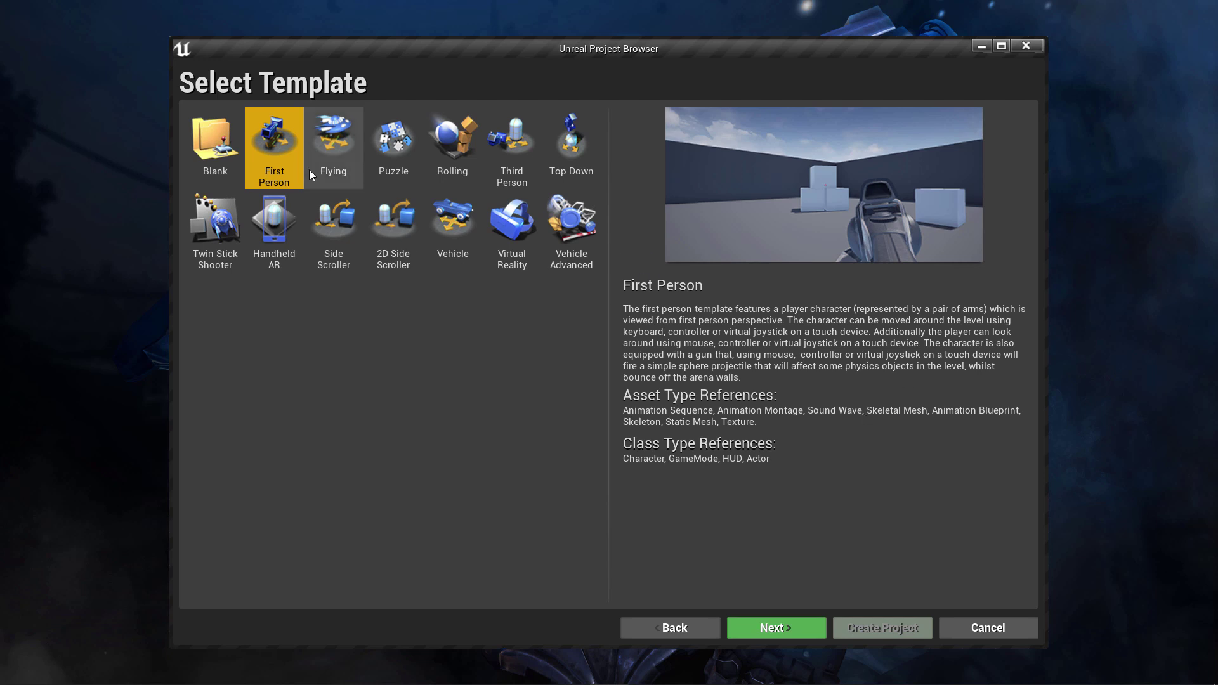
- Preview the Flying, Puzzle and Rolling templates, then select Third Person
{"action": "left_click", "coordinate": [331, 146]}
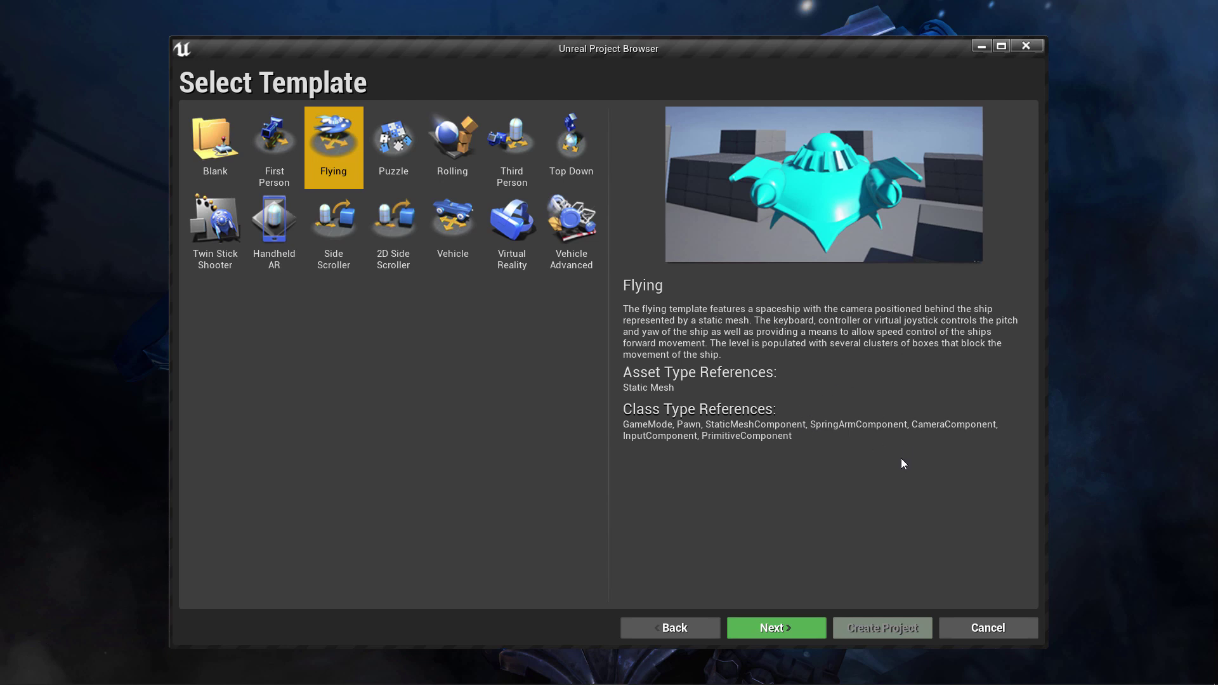
{"action": "left_click", "coordinate": [388, 160]}
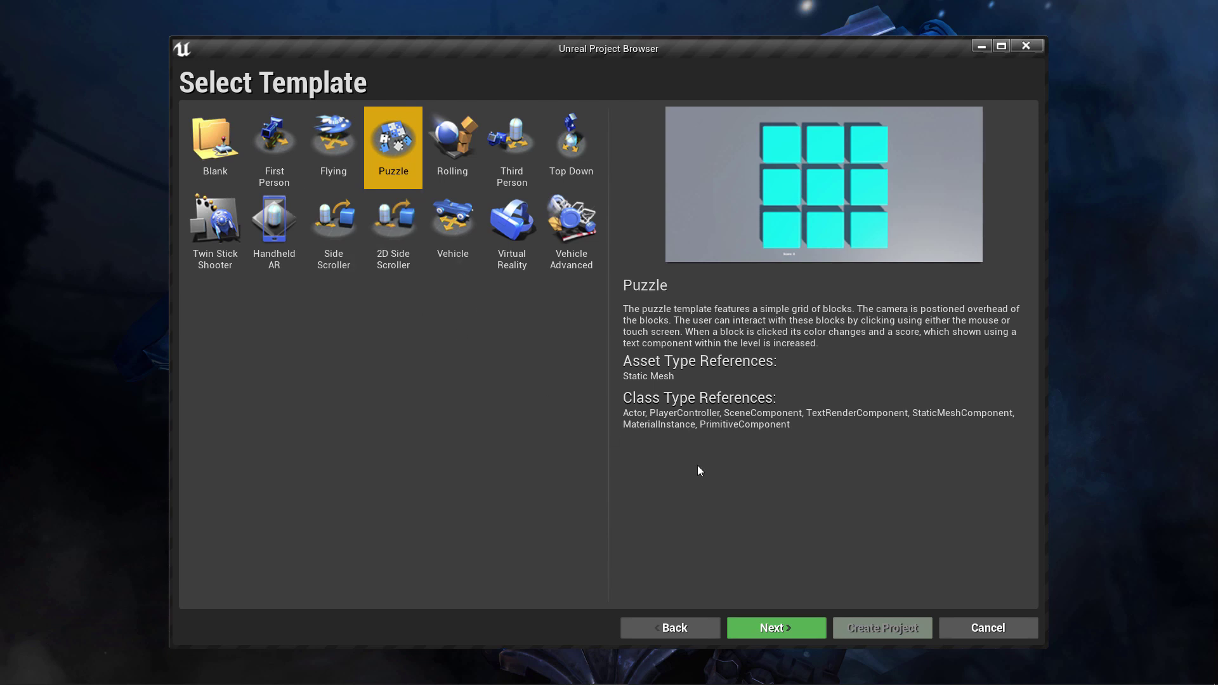
{"action": "left_click", "coordinate": [449, 160]}
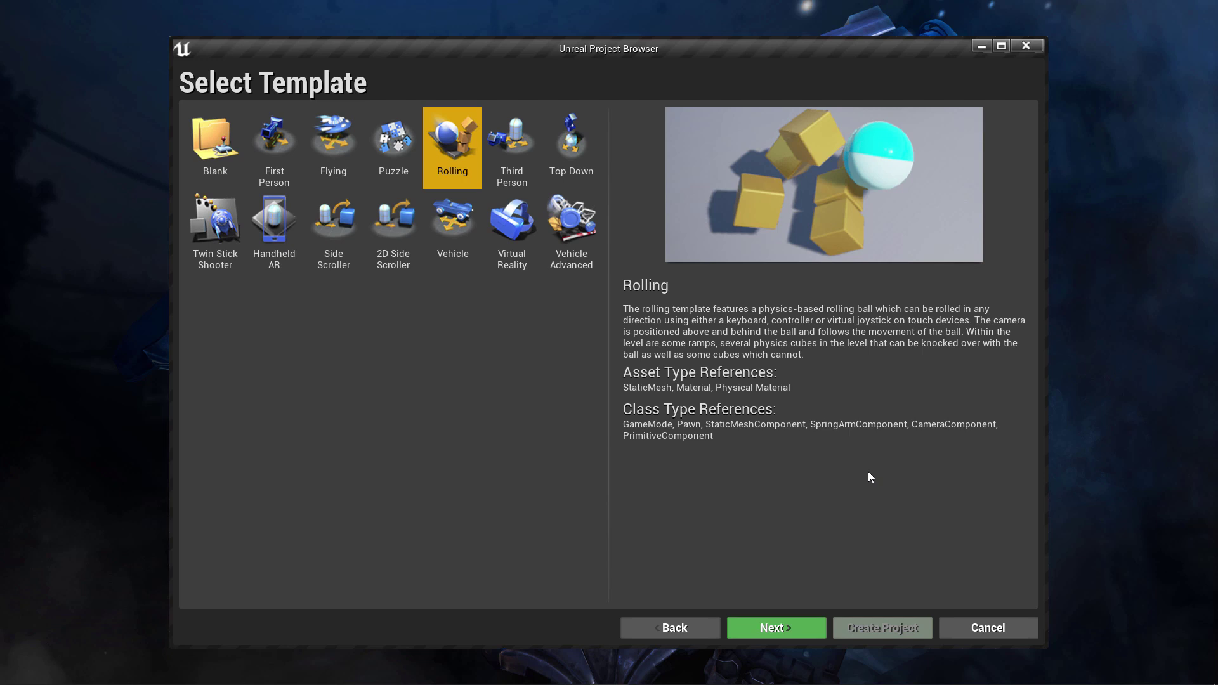
{"action": "left_click", "coordinate": [505, 180]}
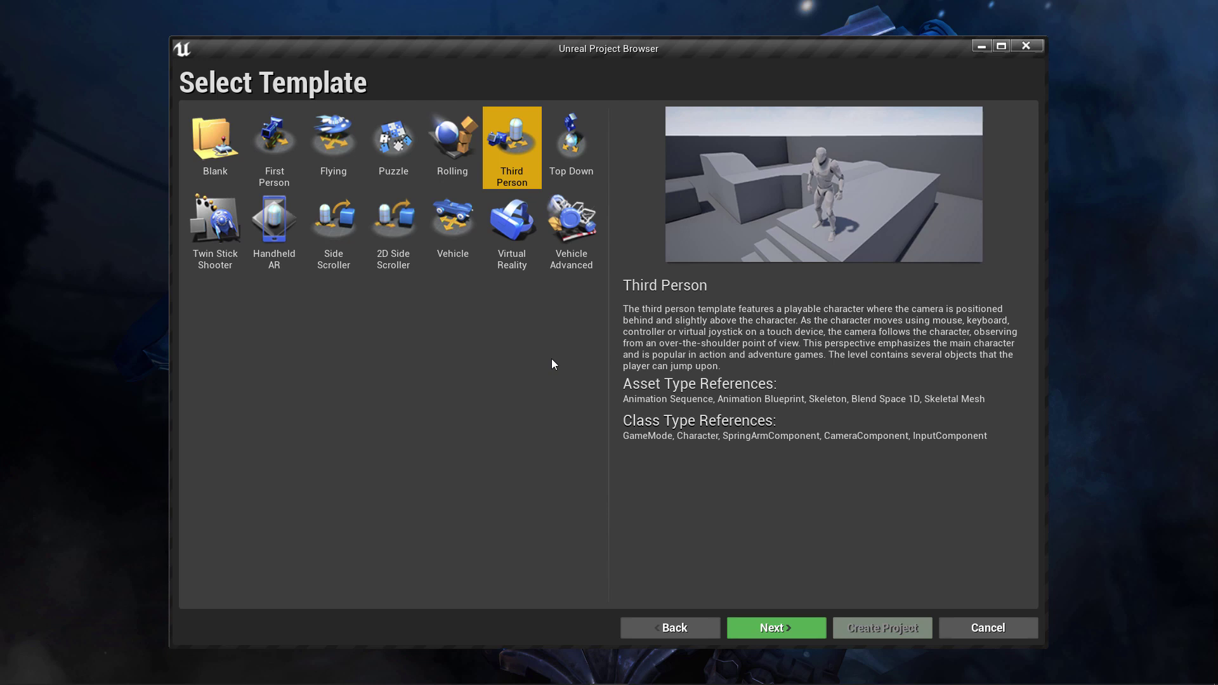
- Preview Top Down, Twin Stick Shooter, Handheld AR, Side Scroller, Vehicle, Virtual Reality and VehicleAdvanced templates
{"action": "left_click", "coordinate": [593, 147]}
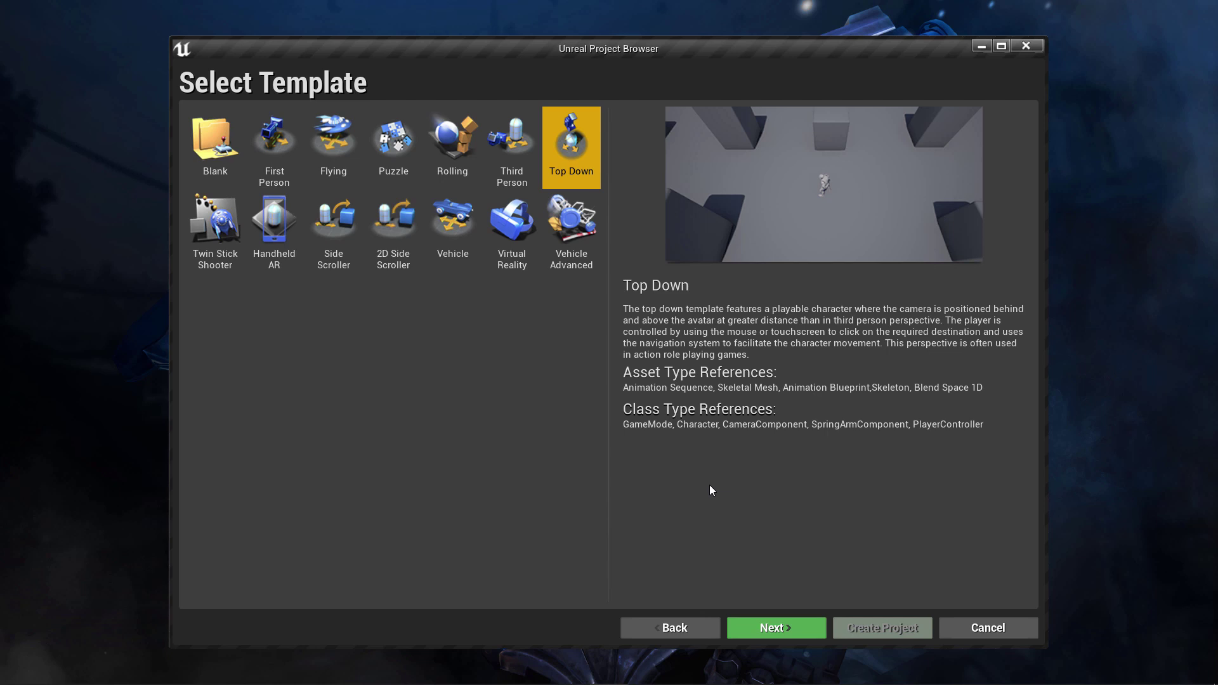
{"action": "left_click", "coordinate": [227, 269]}
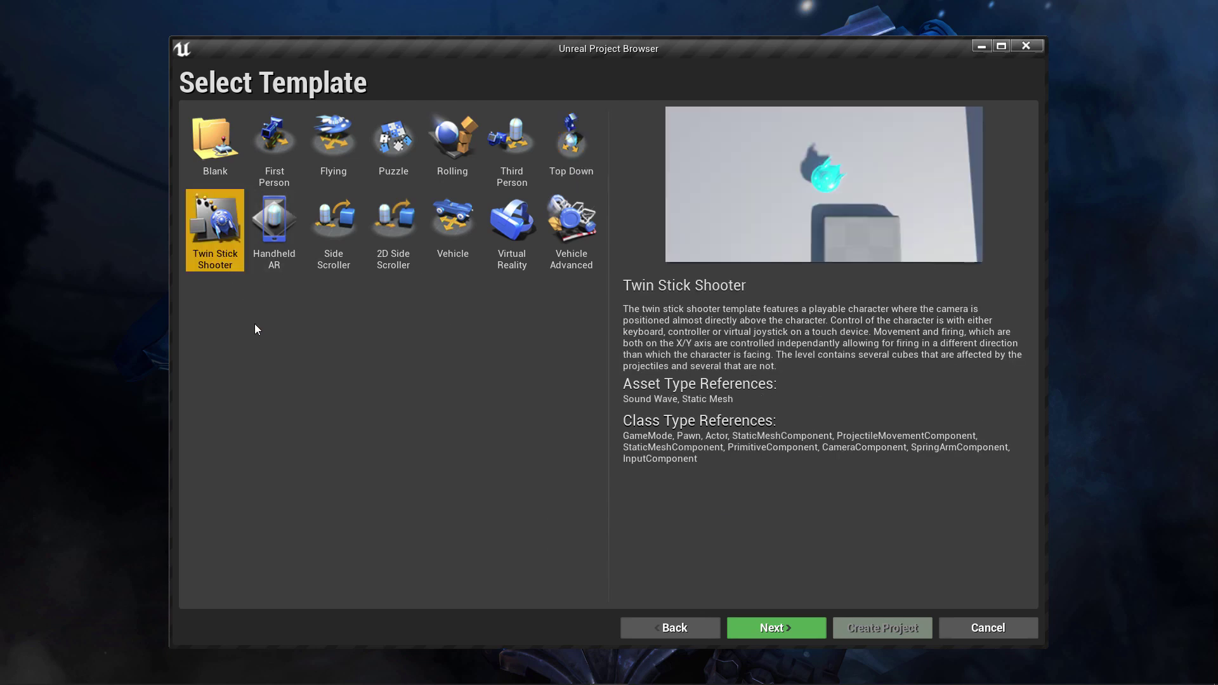
{"action": "left_click", "coordinate": [283, 266]}
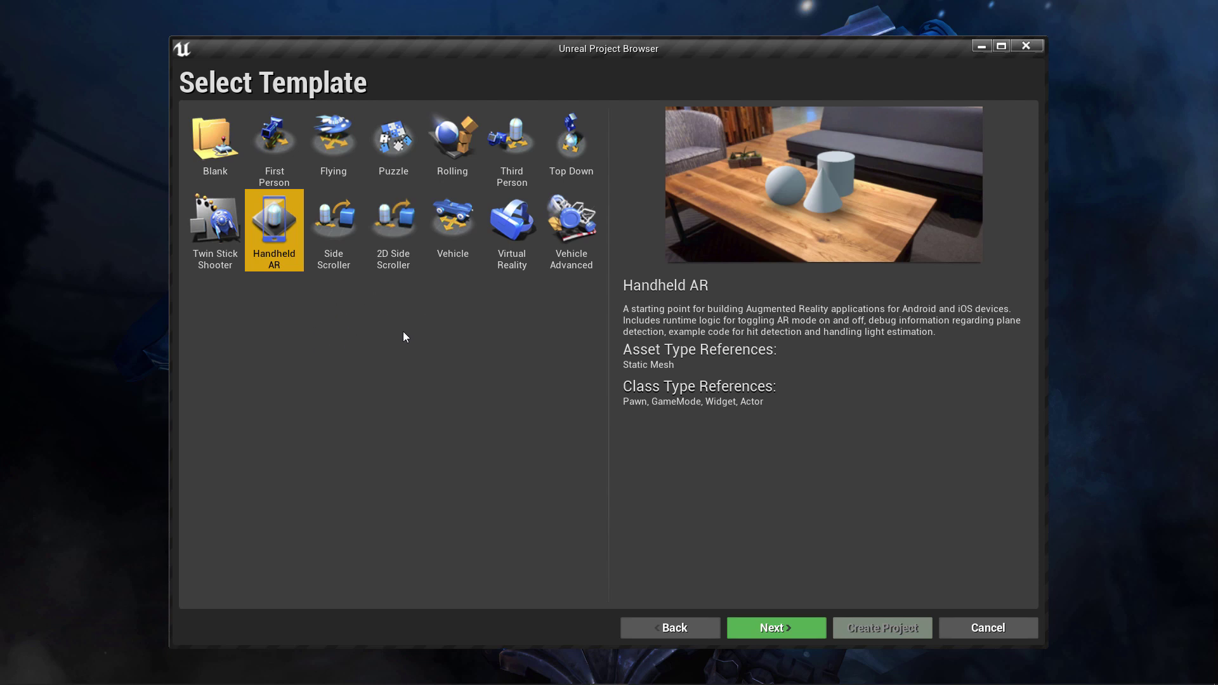
{"action": "key", "text": "Right"}
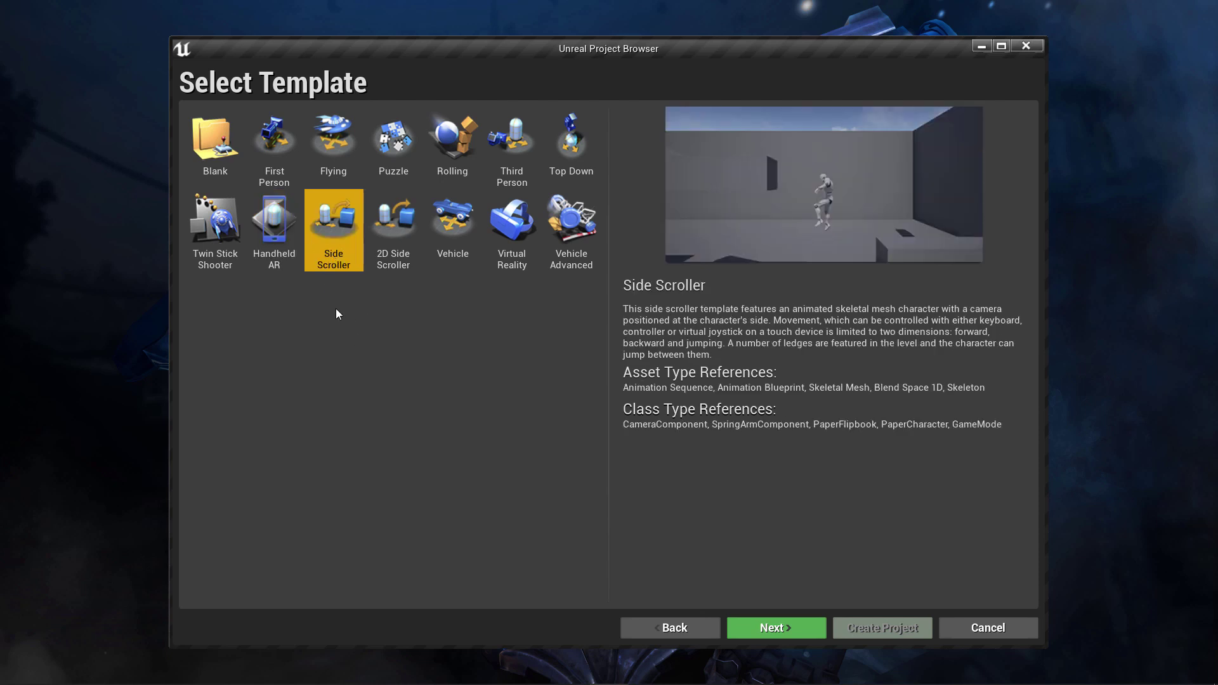
{"action": "left_click", "coordinate": [401, 253]}
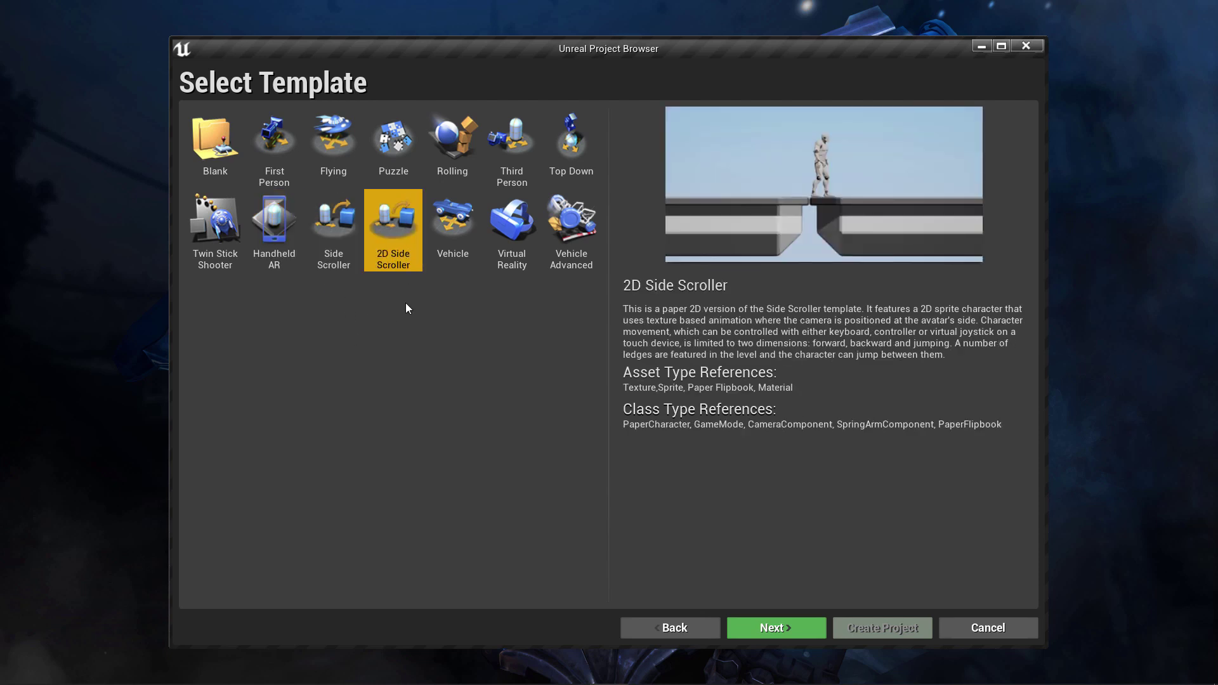
{"action": "left_click", "coordinate": [353, 220]}
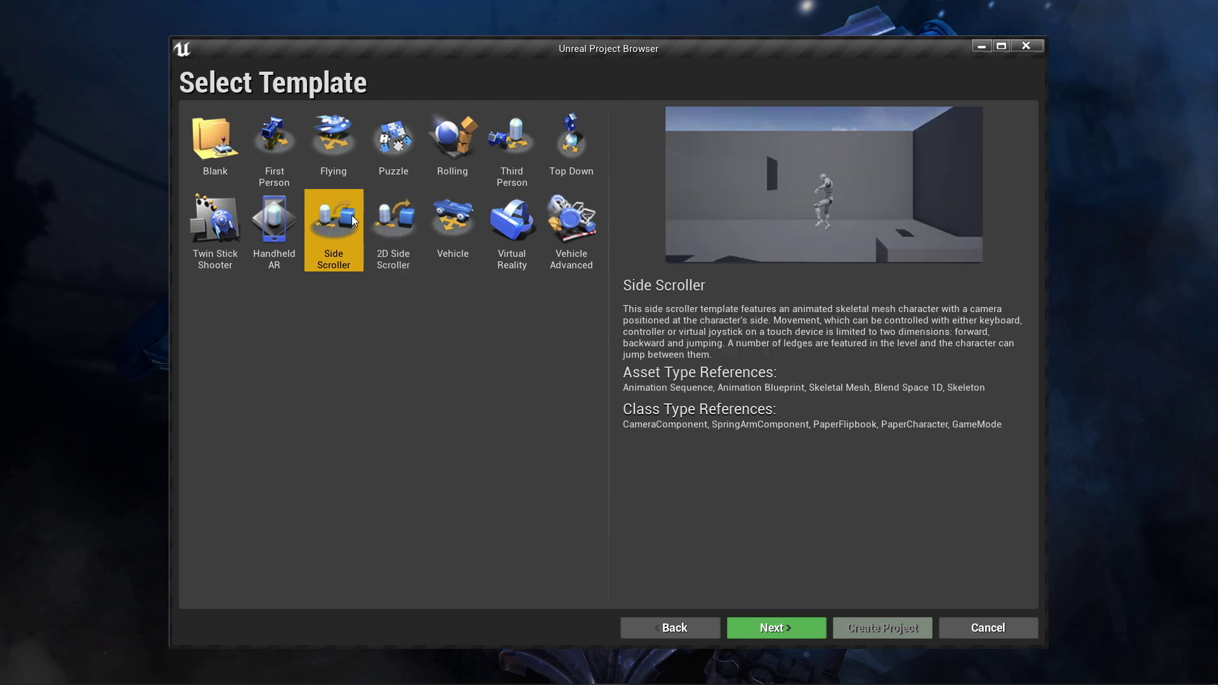
{"action": "left_click", "coordinate": [462, 222]}
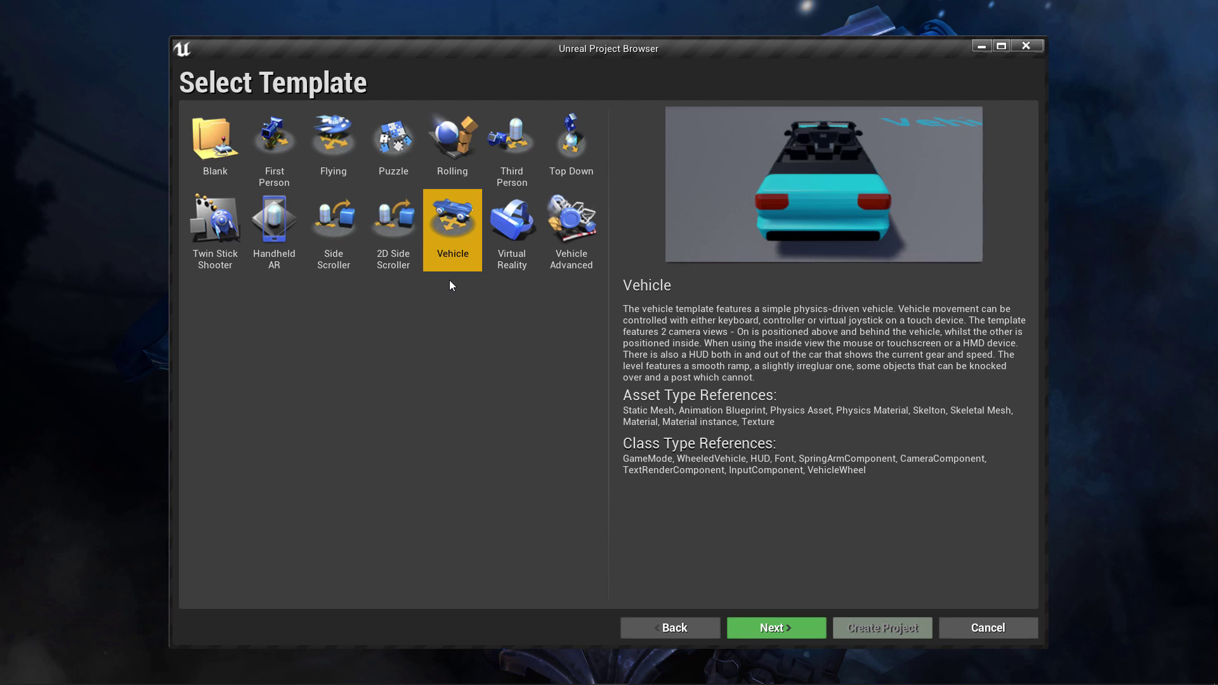
{"action": "left_click", "coordinate": [497, 260]}
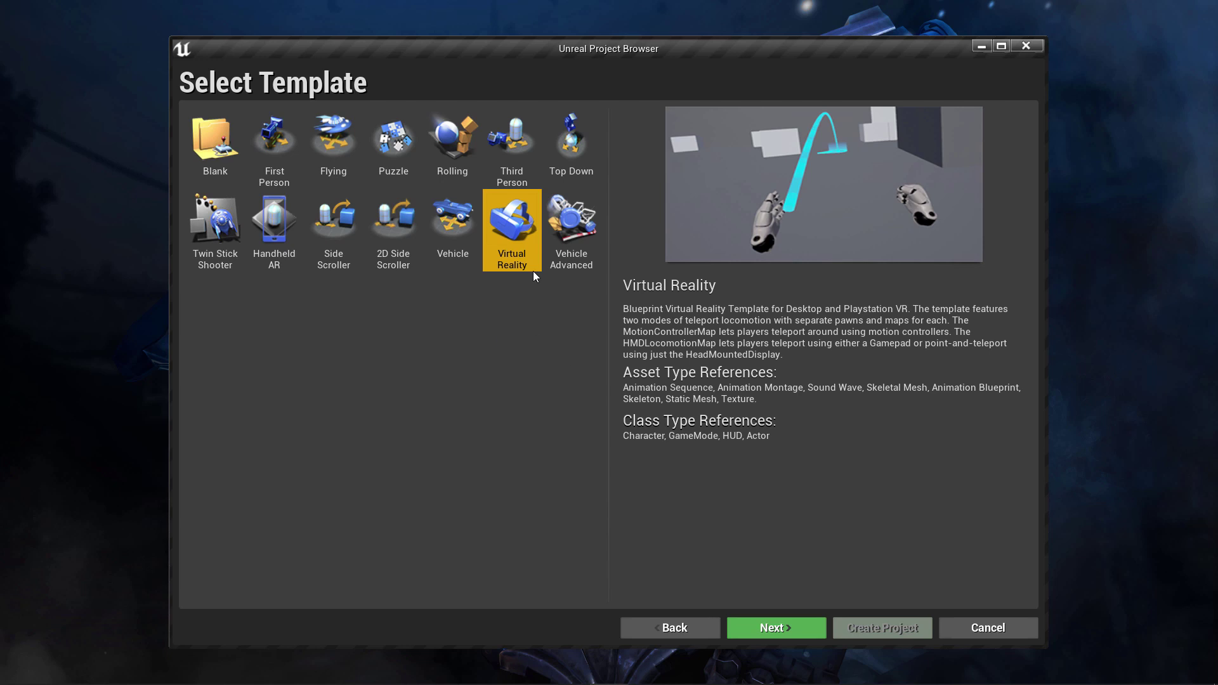
{"action": "left_click", "coordinate": [450, 209]}
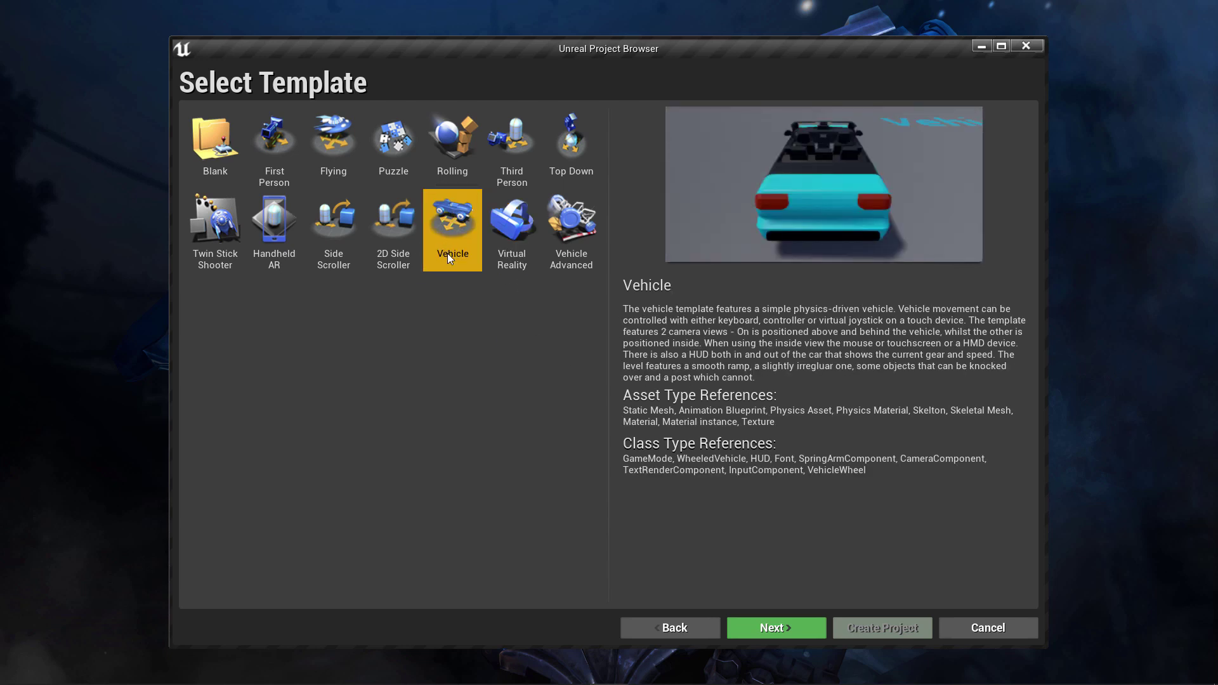
{"action": "left_click", "coordinate": [576, 246]}
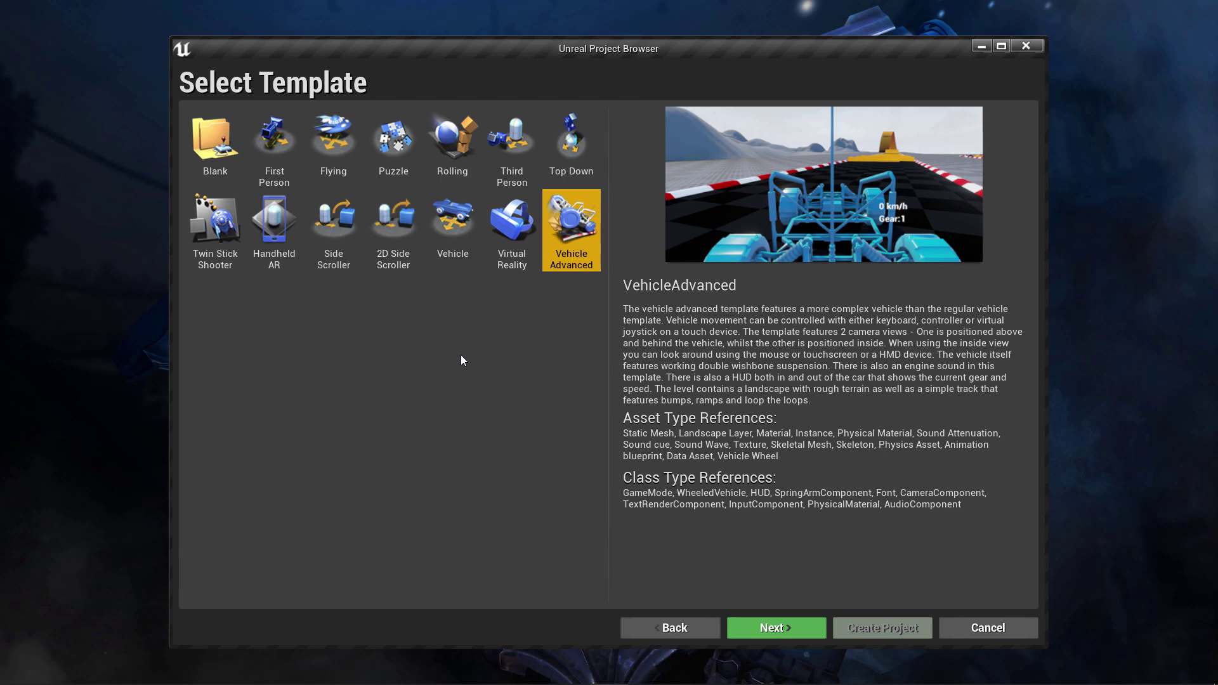
- Cycle quickly through every template again from Flying, ending on VehicleAdvanced
{"action": "left_click", "coordinate": [336, 148]}
{"action": "left_click", "coordinate": [399, 150]}
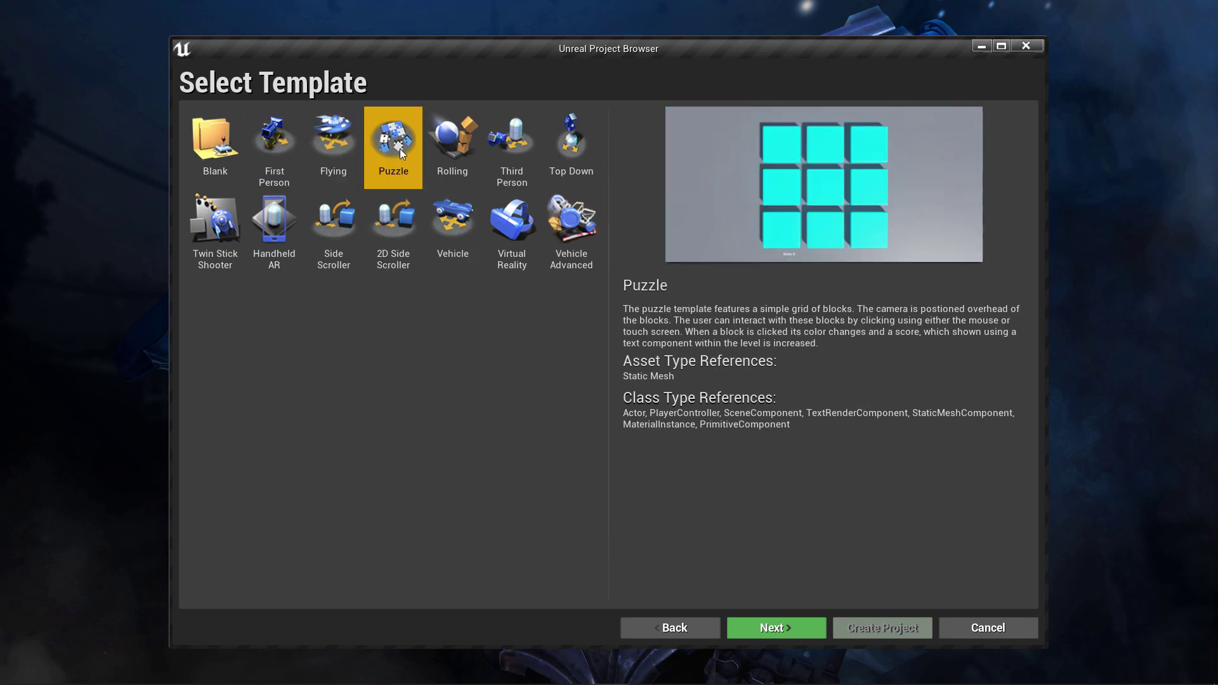
{"action": "left_click", "coordinate": [454, 149]}
{"action": "left_click", "coordinate": [514, 153]}
{"action": "left_click", "coordinate": [560, 161]}
{"action": "left_click", "coordinate": [239, 251]}
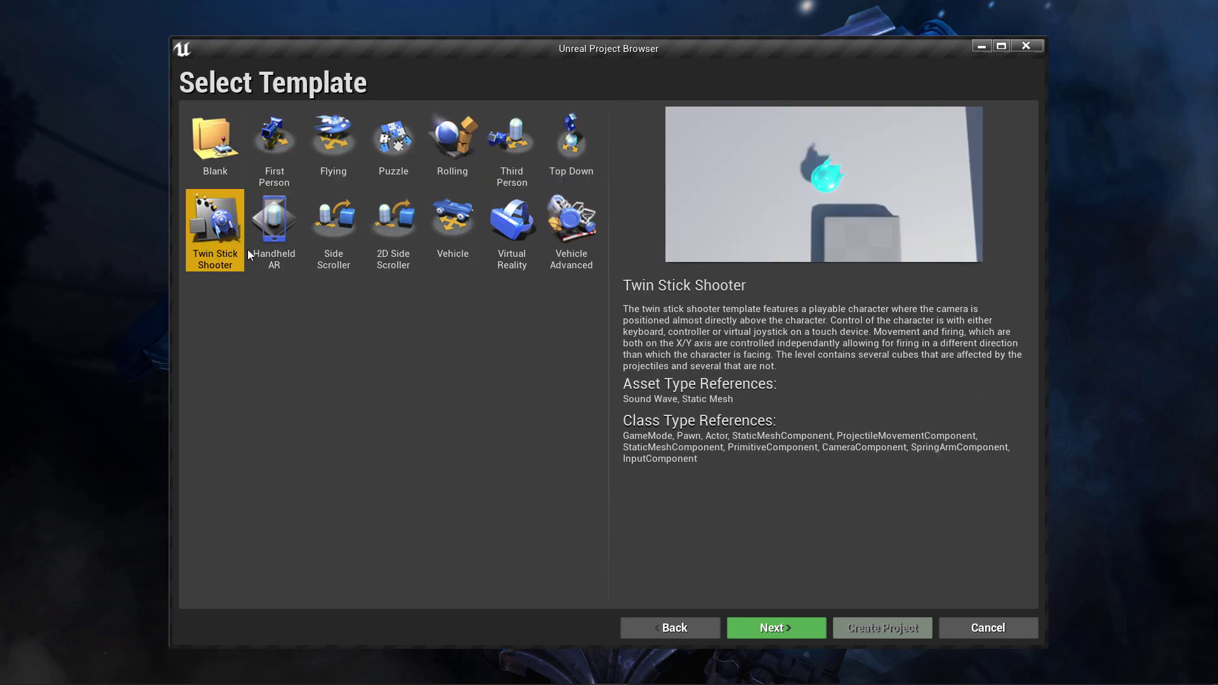
{"action": "left_click", "coordinate": [274, 234]}
{"action": "left_click", "coordinate": [355, 241]}
{"action": "left_click", "coordinate": [399, 241]}
{"action": "left_click", "coordinate": [458, 241]}
{"action": "left_click", "coordinate": [513, 241]}
{"action": "left_click", "coordinate": [571, 241]}
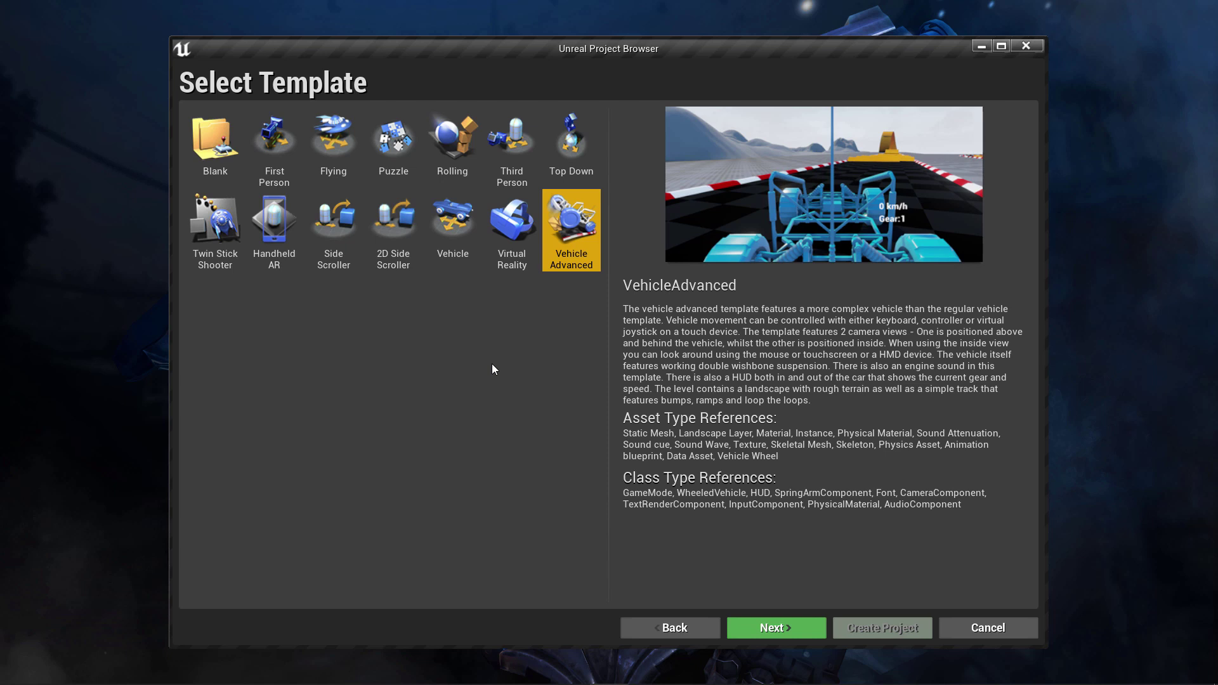
- Preview the Blank template, then select Third Person for the project
{"action": "left_click", "coordinate": [215, 149]}
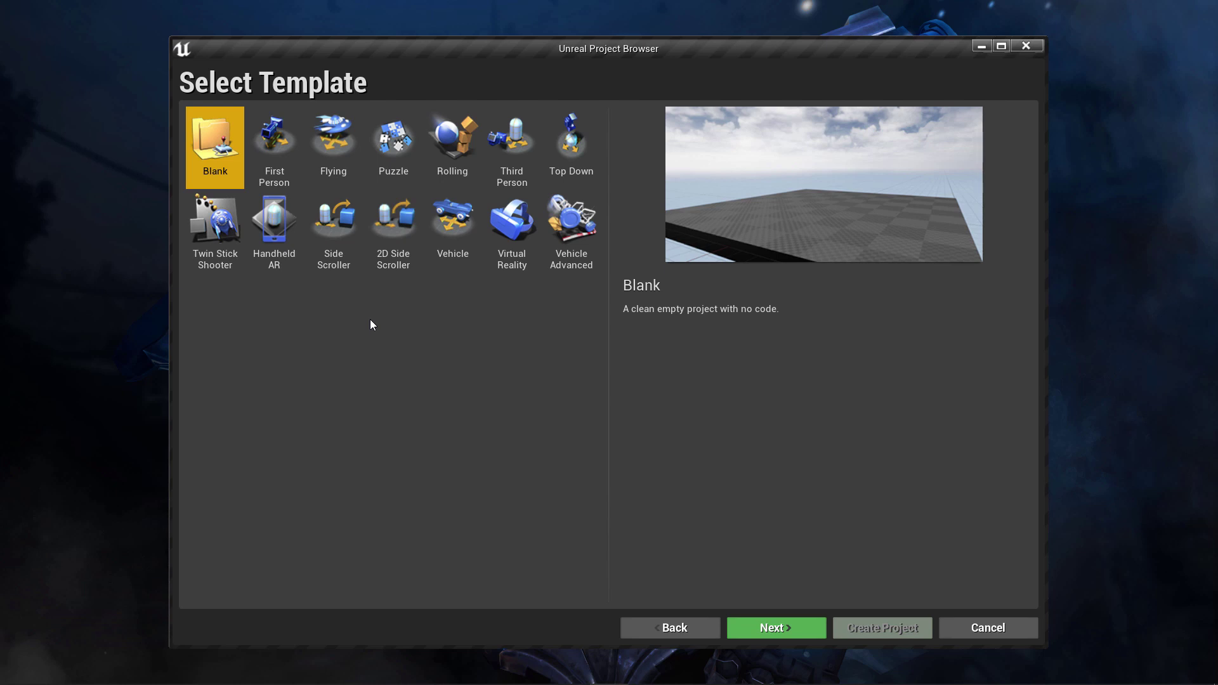
{"action": "left_click", "coordinate": [512, 145]}
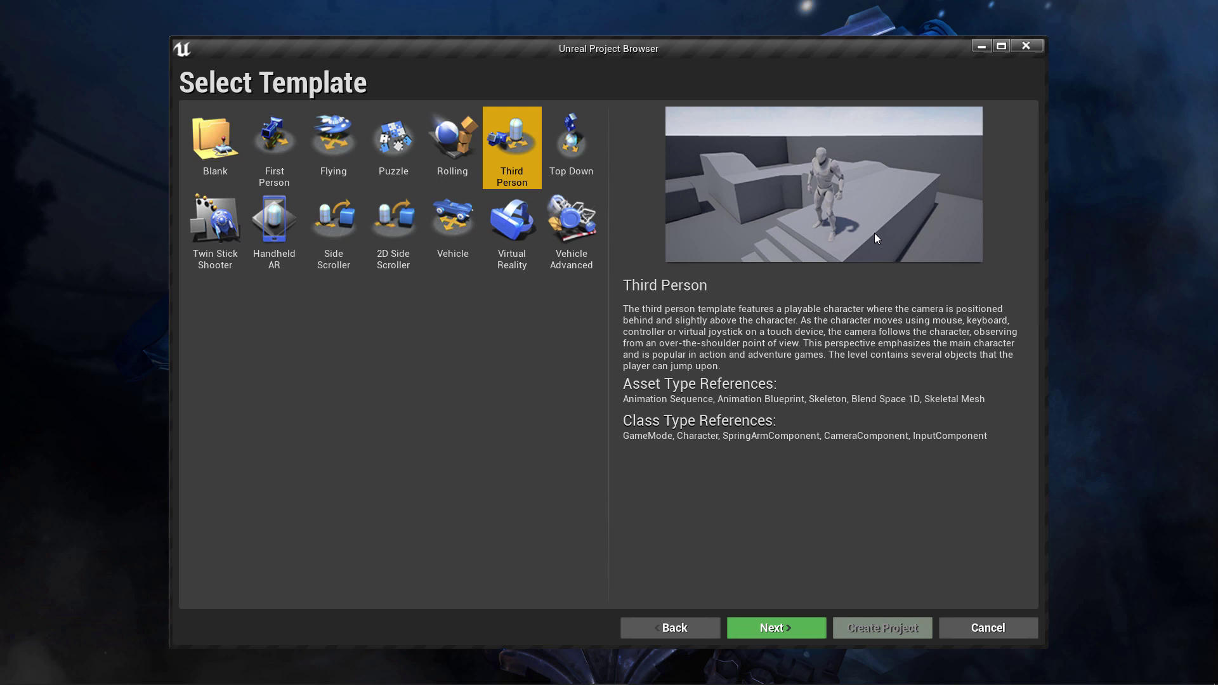
- Proceed with Third Person to the Project Settings page (Blueprint, Maximum Quality, no Starter Content)
{"action": "left_click", "coordinate": [761, 622]}
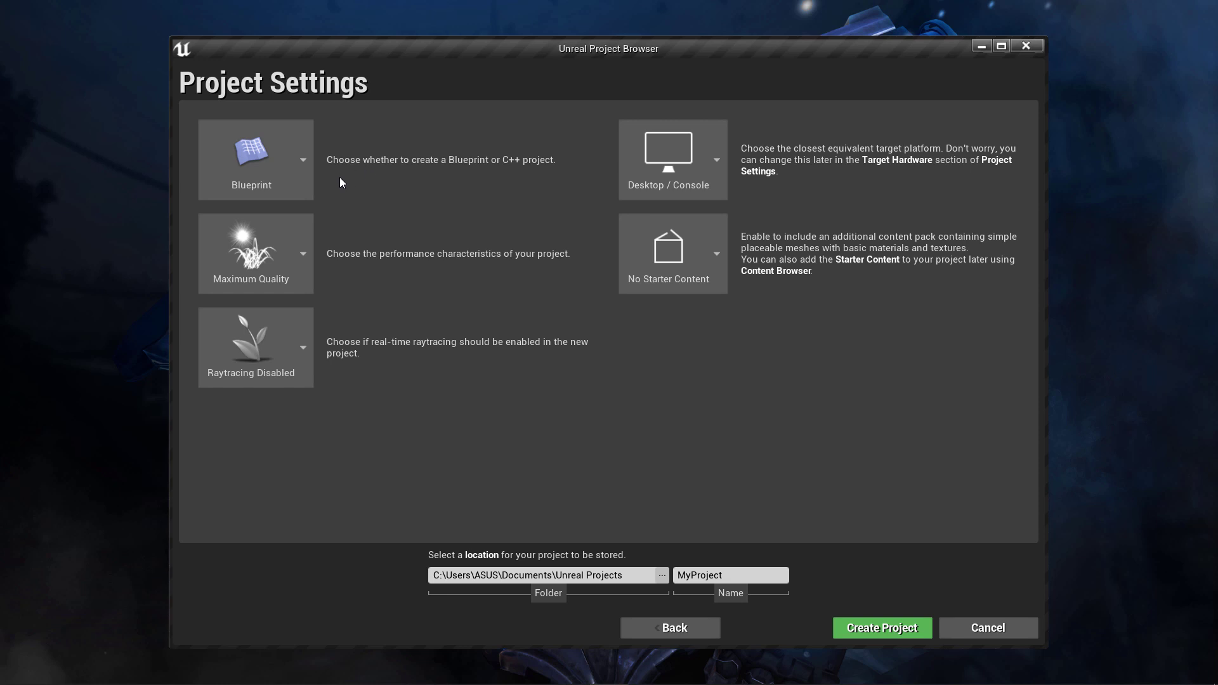
{"action": "left_click", "coordinate": [303, 163]}
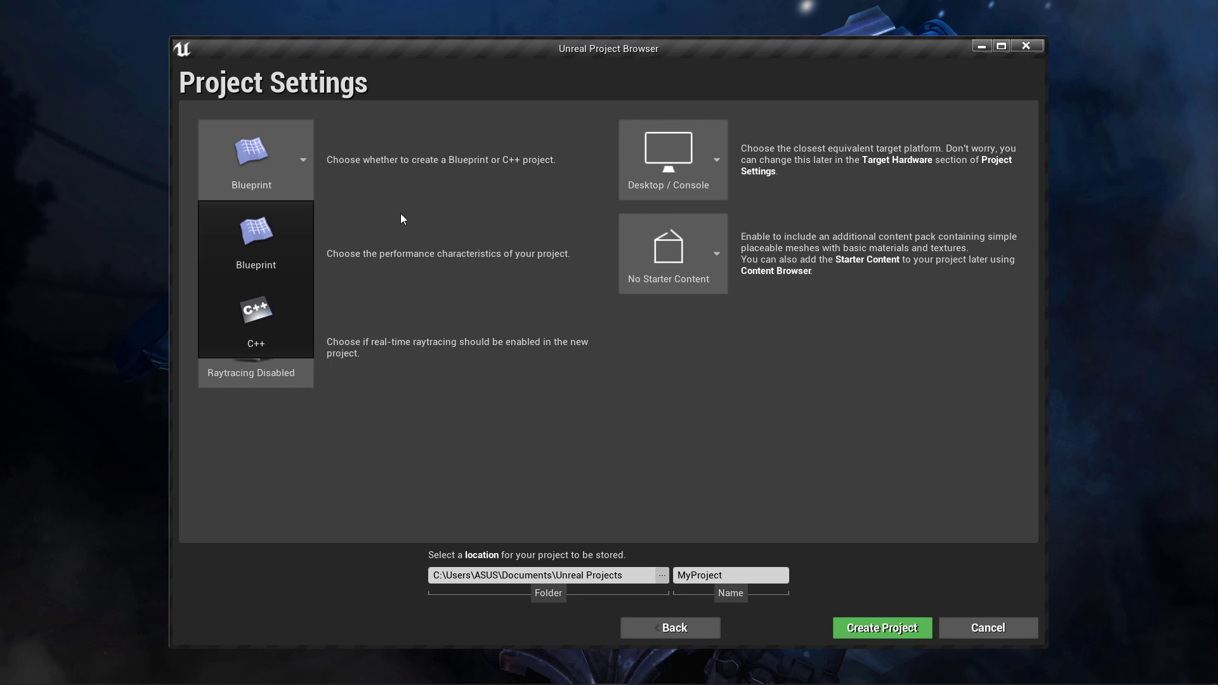
{"action": "left_click", "coordinate": [255, 244]}
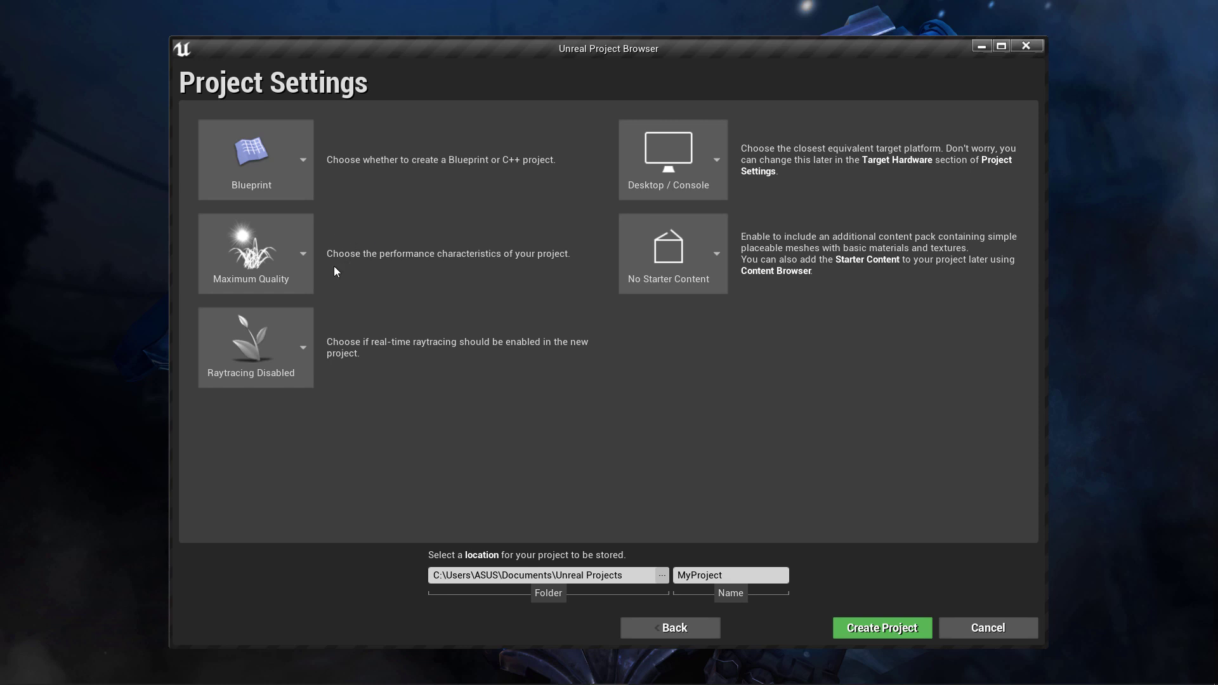
{"action": "left_click", "coordinate": [298, 260]}
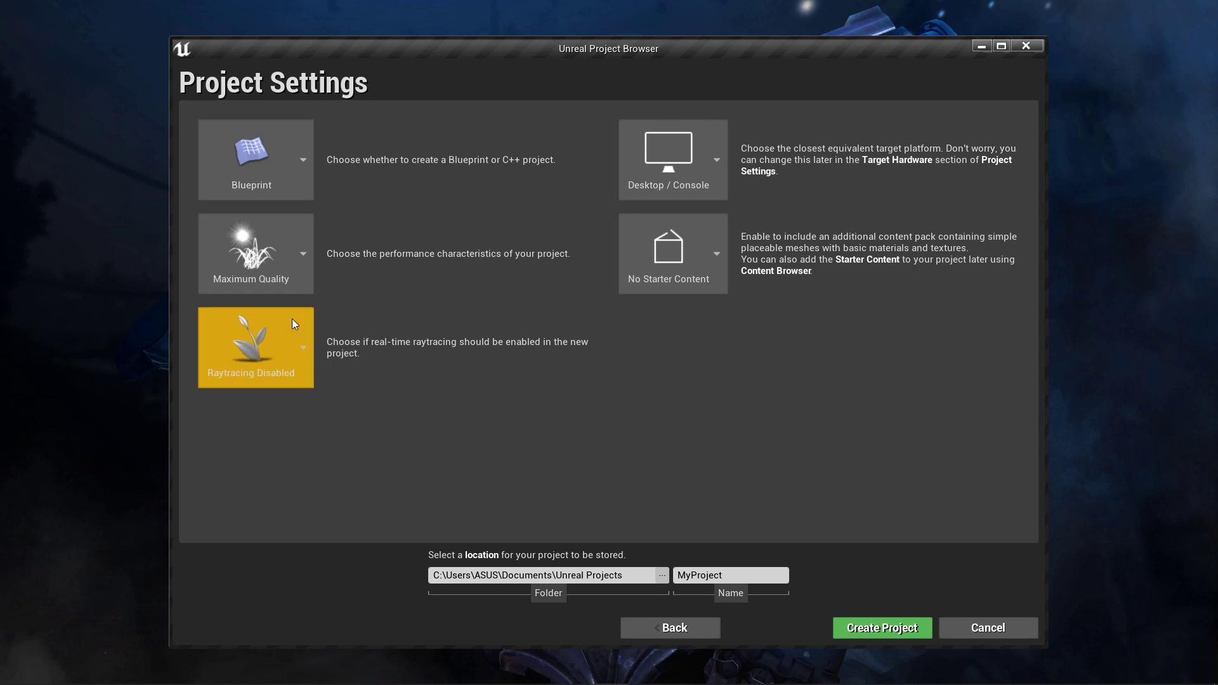
{"action": "left_click", "coordinate": [292, 319]}
{"action": "left_click", "coordinate": [312, 263]}
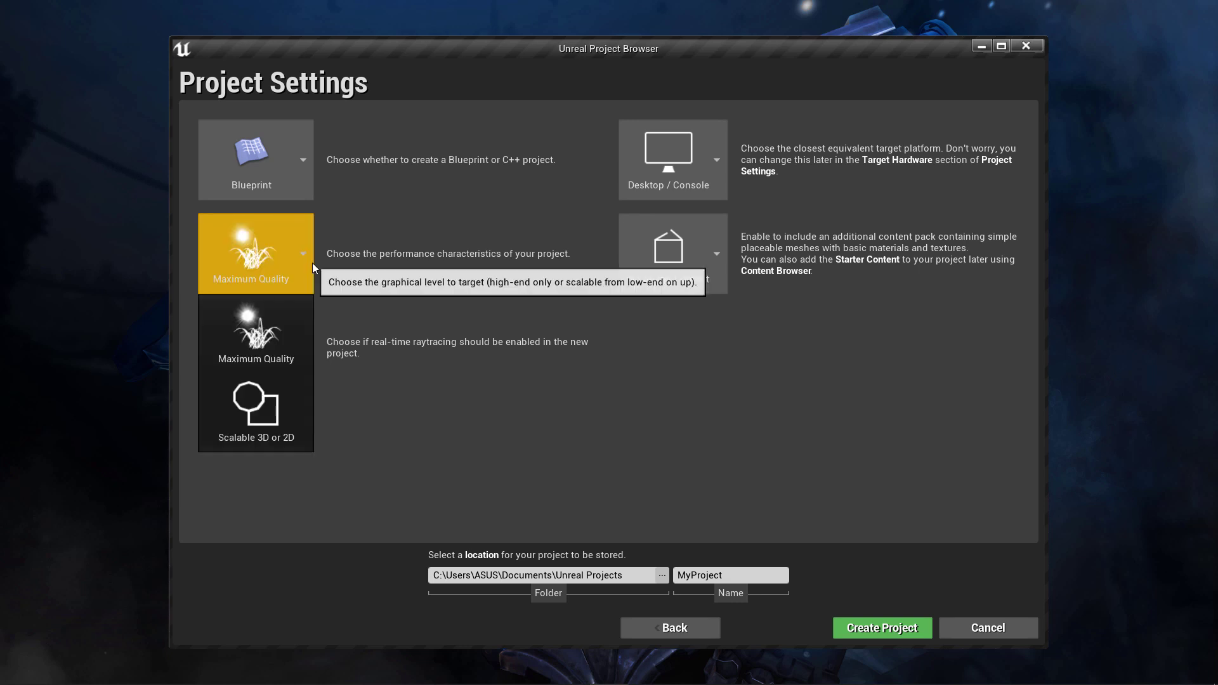
{"action": "left_click", "coordinate": [270, 437]}
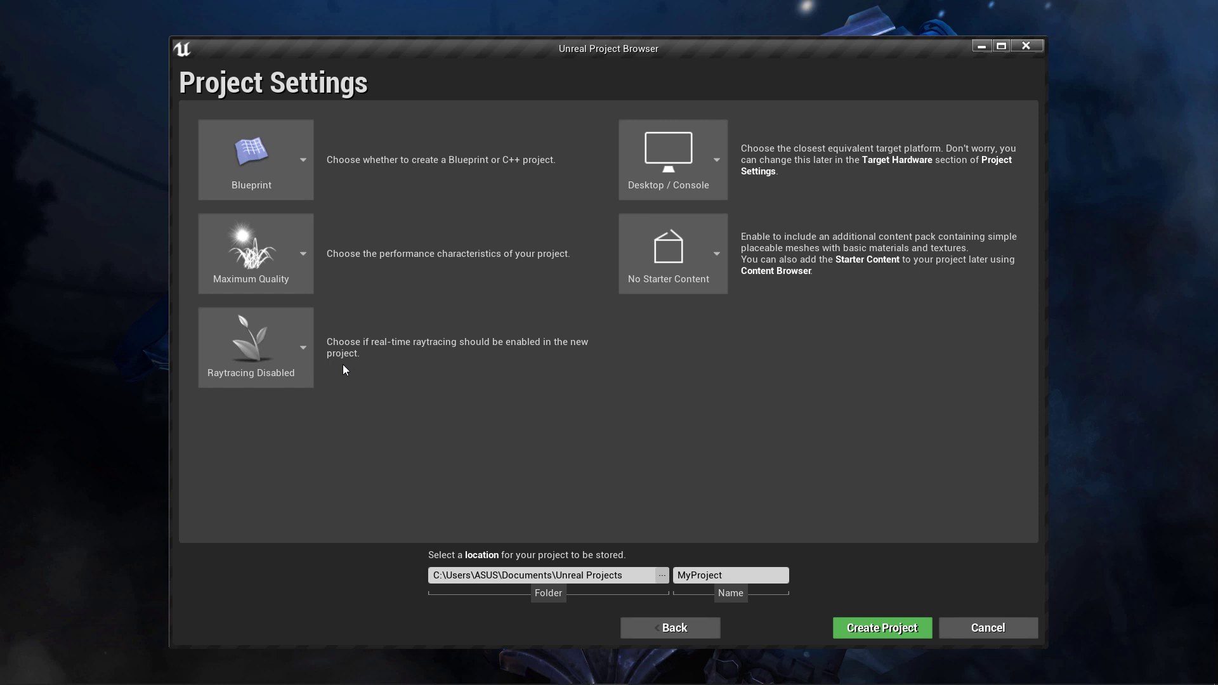
{"action": "left_click", "coordinate": [293, 350]}
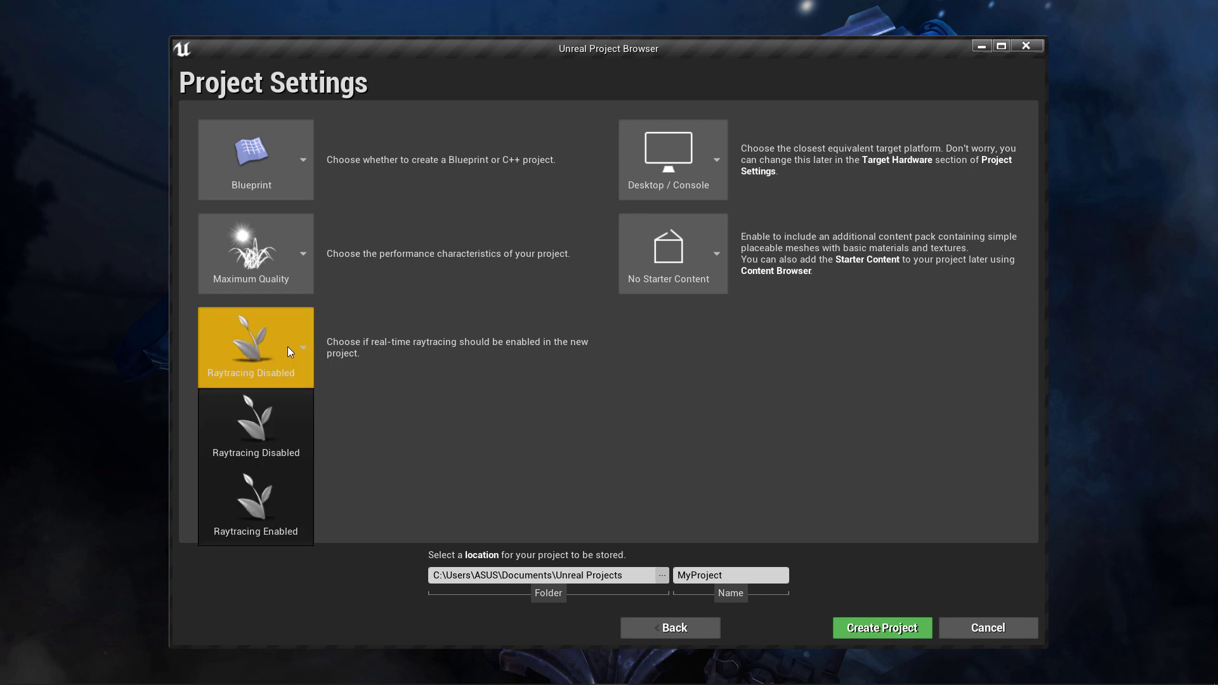
{"action": "left_click", "coordinate": [291, 350]}
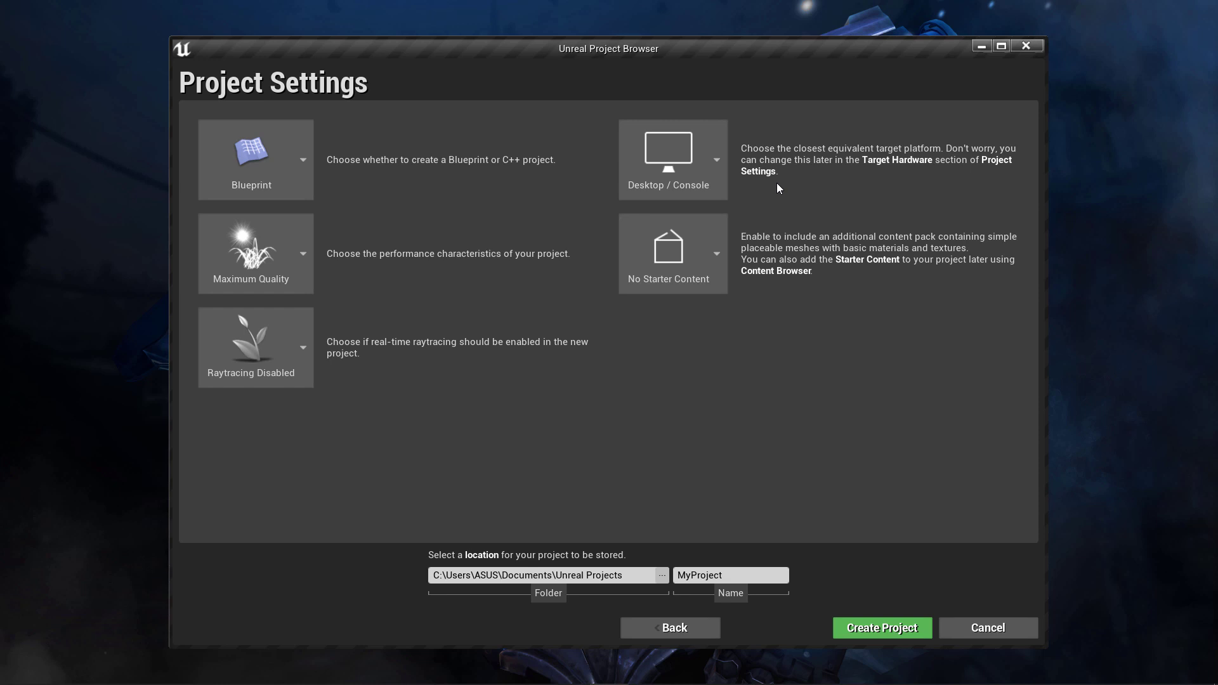
{"action": "left_click", "coordinate": [702, 153]}
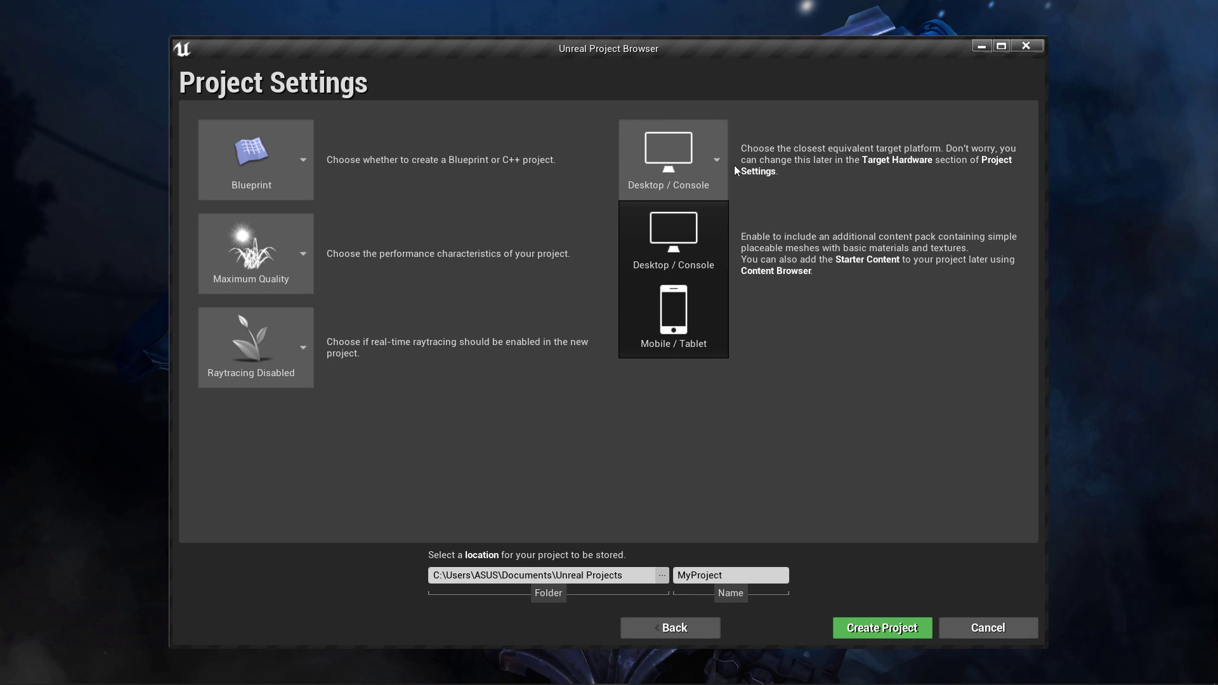
{"action": "left_click", "coordinate": [699, 218]}
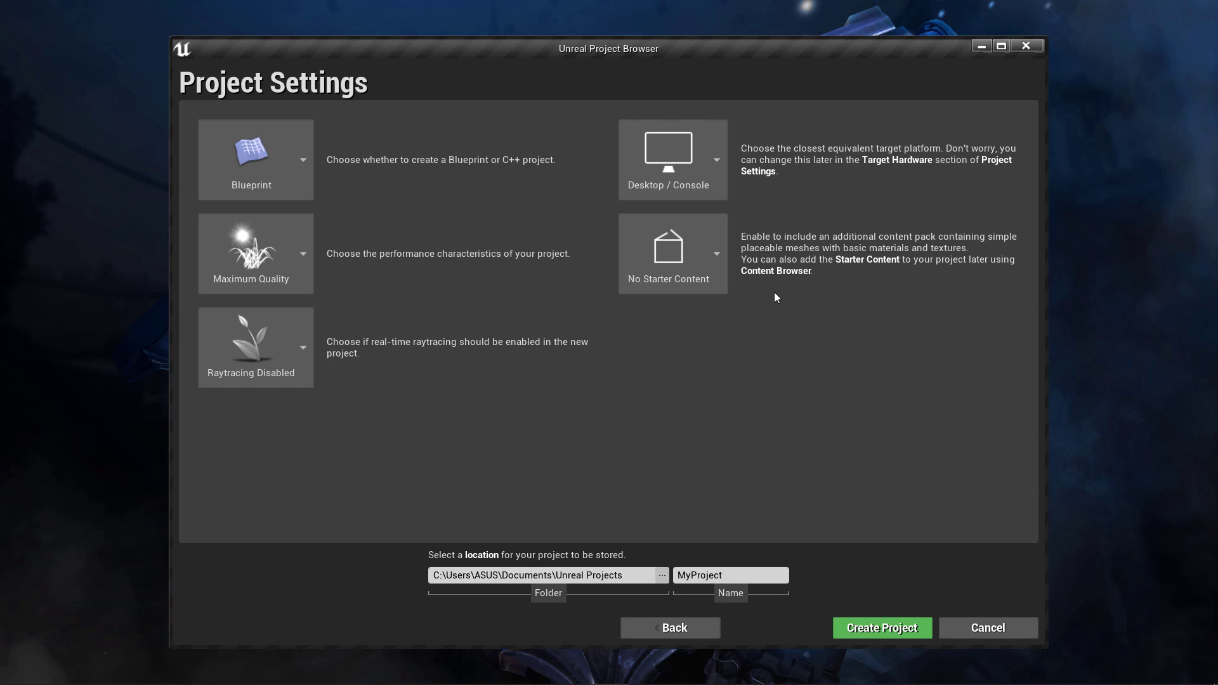
{"action": "left_click", "coordinate": [727, 254]}
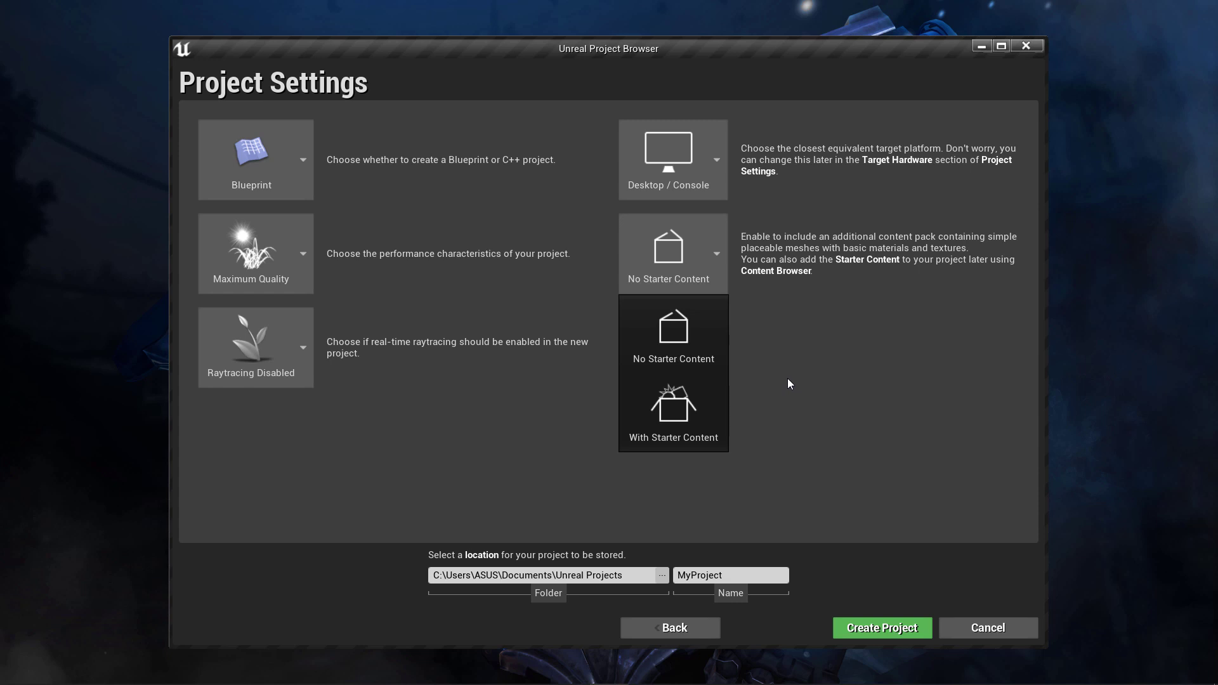
- Keep No Starter Content, rename the project to 'MasterClass', and check its Unreal Projects folder
{"action": "left_click", "coordinate": [682, 327]}
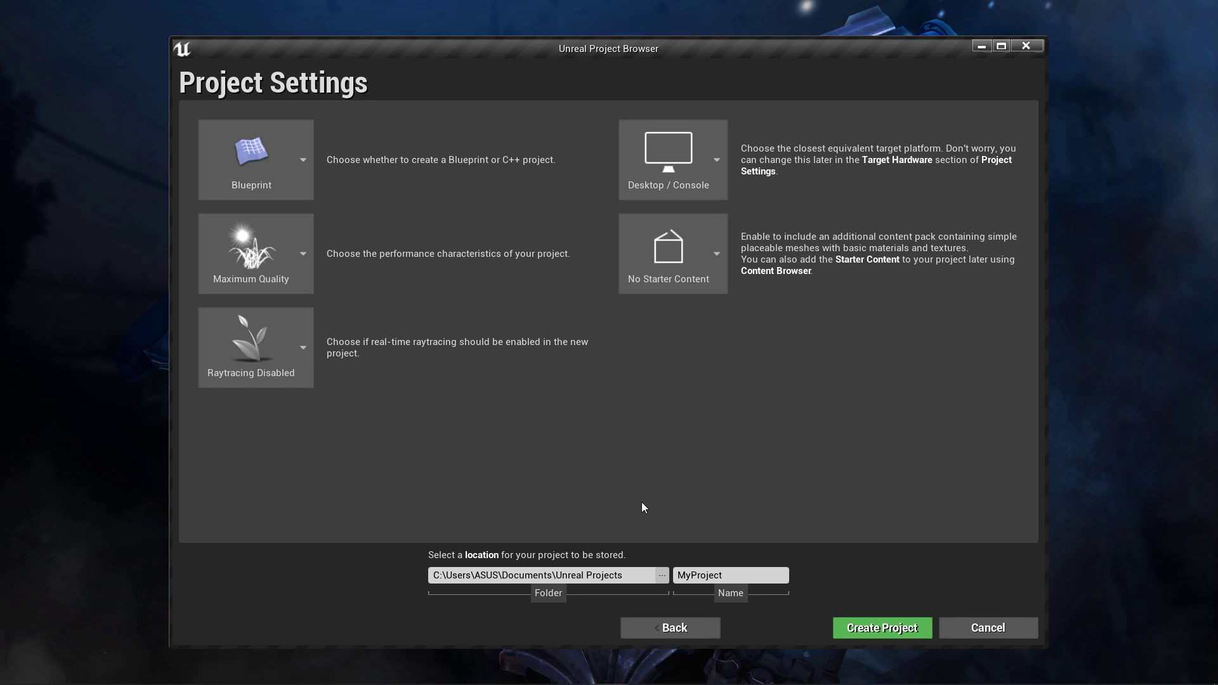
{"action": "left_click", "coordinate": [711, 574]}
{"action": "type", "text": "M"}
{"action": "type", "text": "asterClass"}
{"action": "left_click", "coordinate": [619, 575]}
- Create the MasterClass project and let the editor load ThirdPersonExampleMap
{"action": "left_click", "coordinate": [881, 625]}
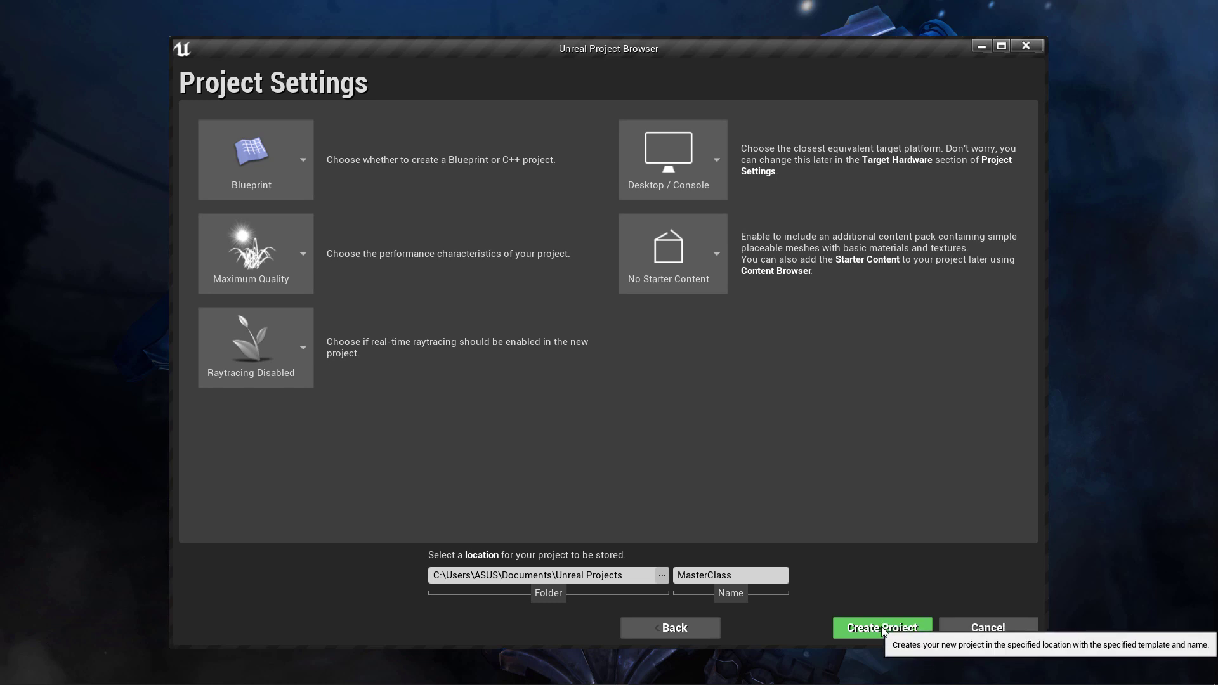
{"action": "left_click", "coordinate": [881, 625]}
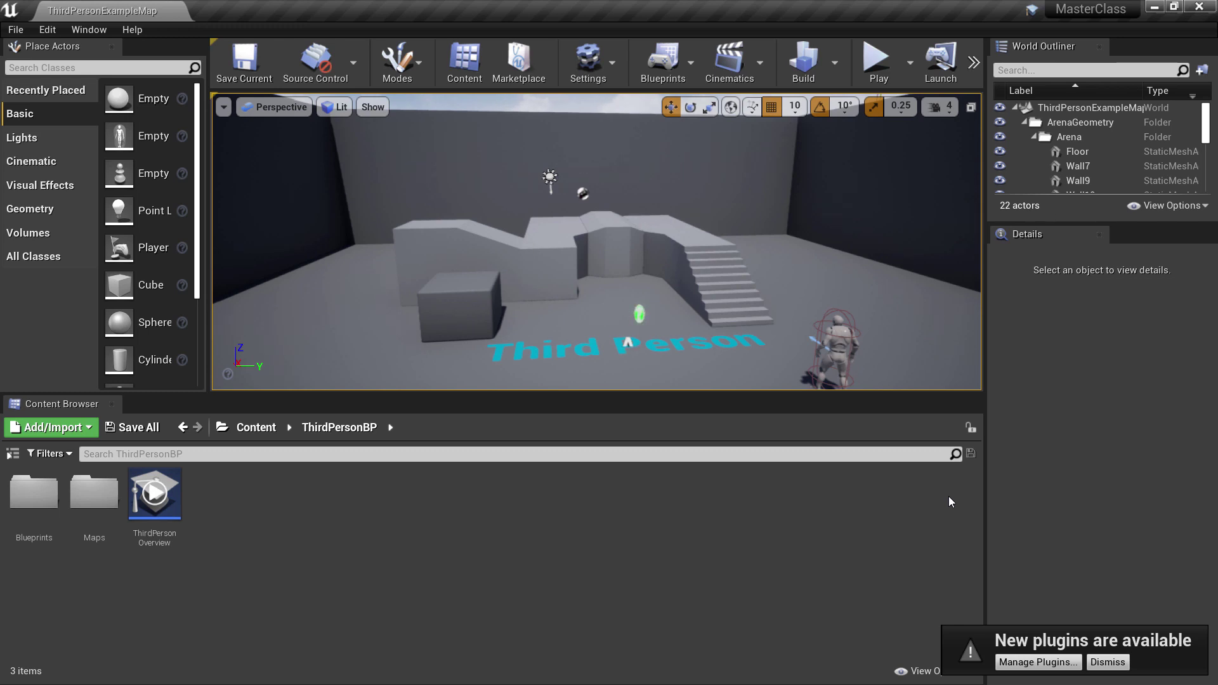
{"action": "left_click", "coordinate": [1109, 662]}
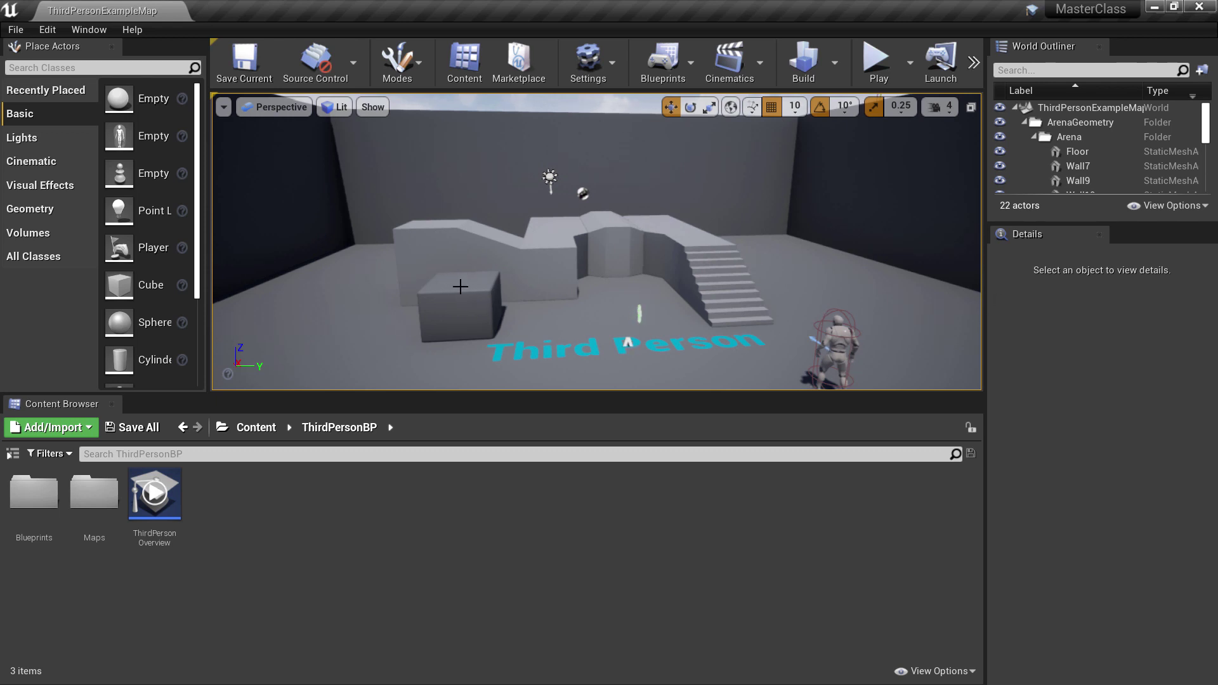
- Select the cube in the level viewport
{"action": "left_click", "coordinate": [460, 287]}
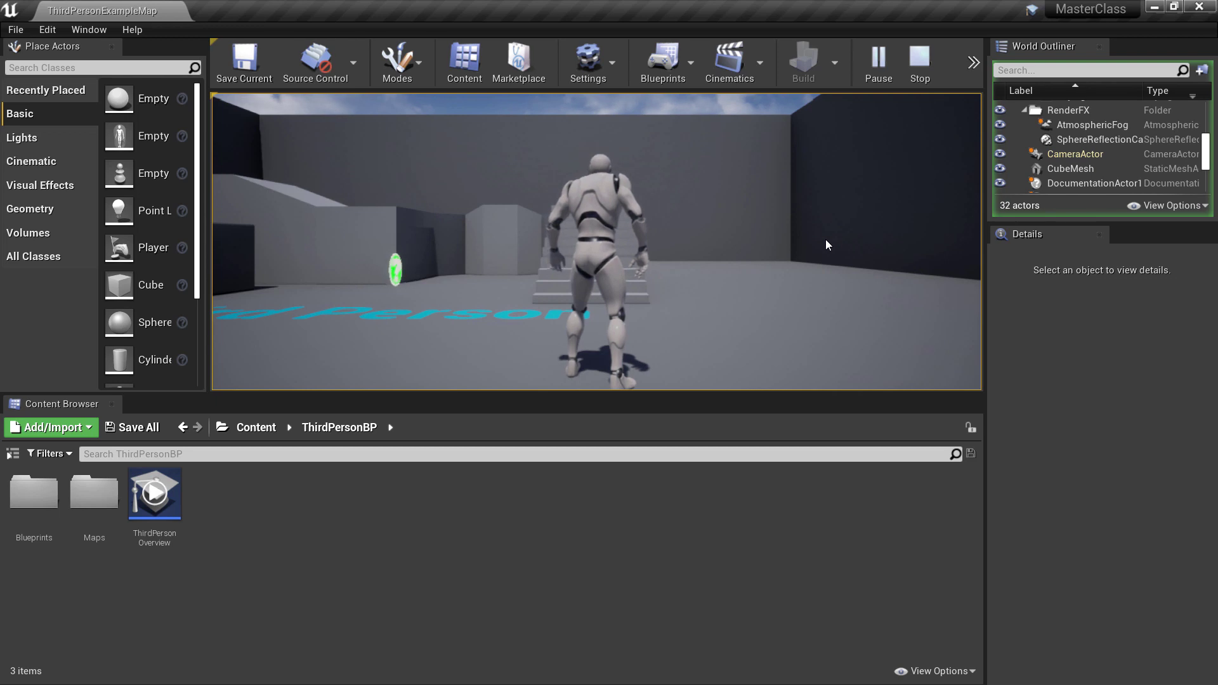
- Make the game view fullscreen with F11 and walk the character forward along the floor text
{"action": "left_click", "coordinate": [825, 238]}
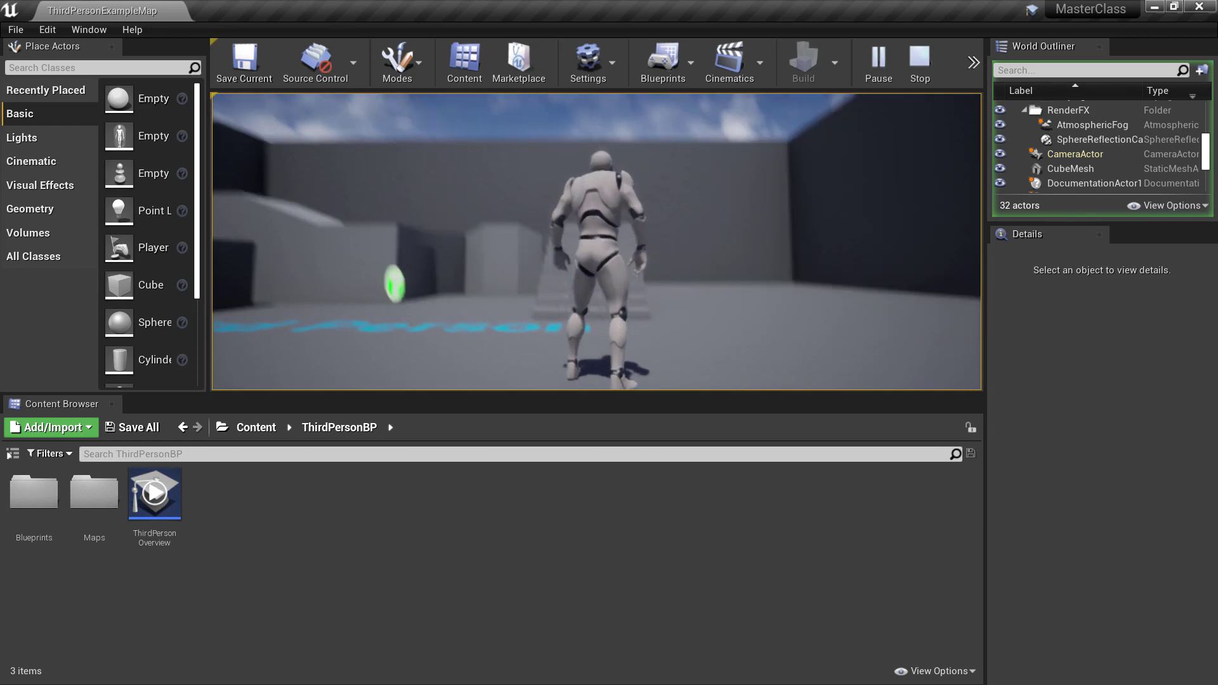
{"action": "key", "text": "F11"}
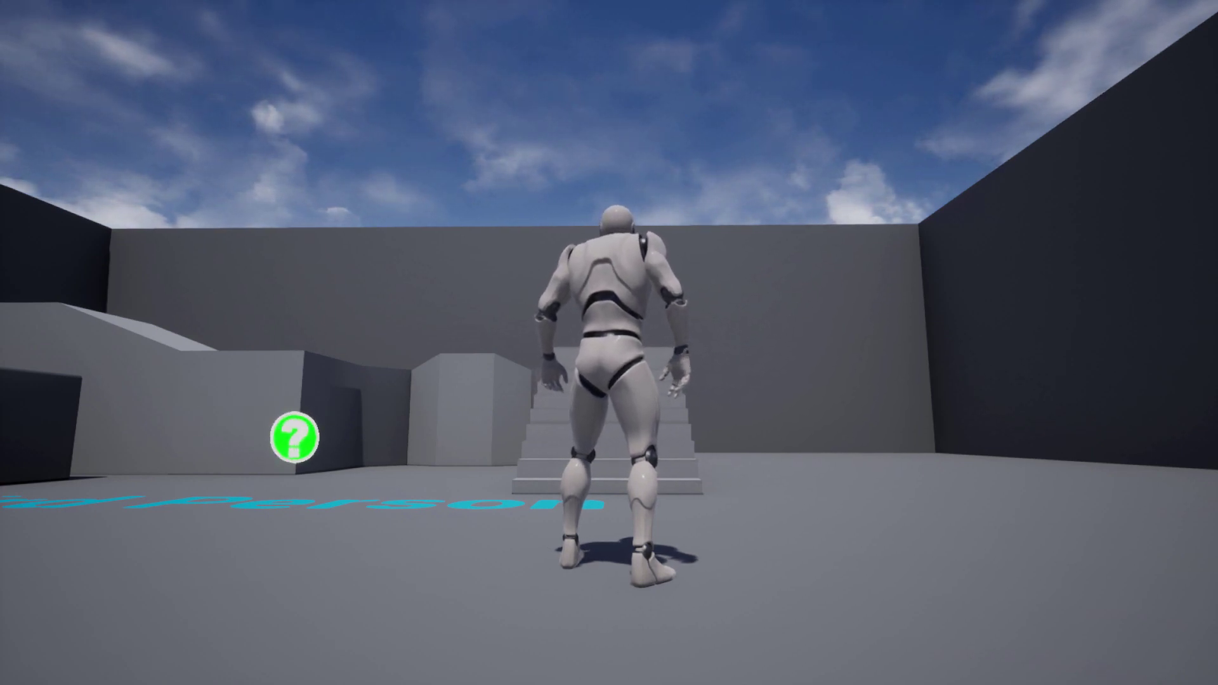
{"action": "left_click", "coordinate": [609, 342]}
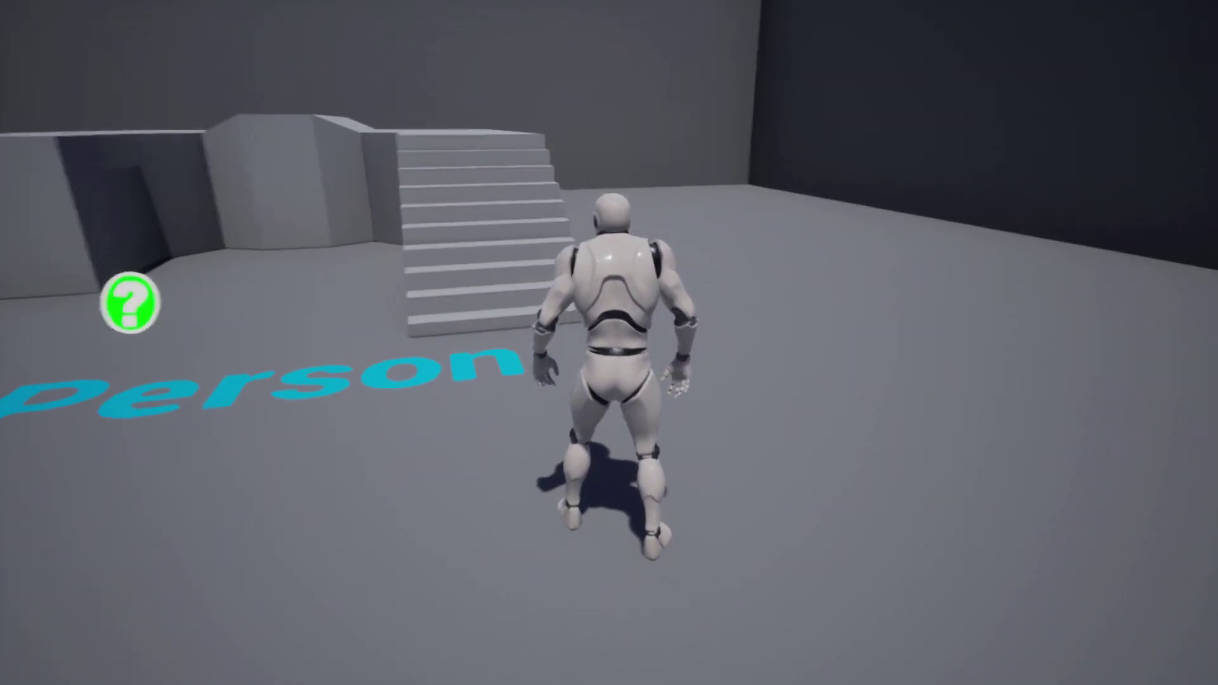
{"action": "key", "text": "w"}
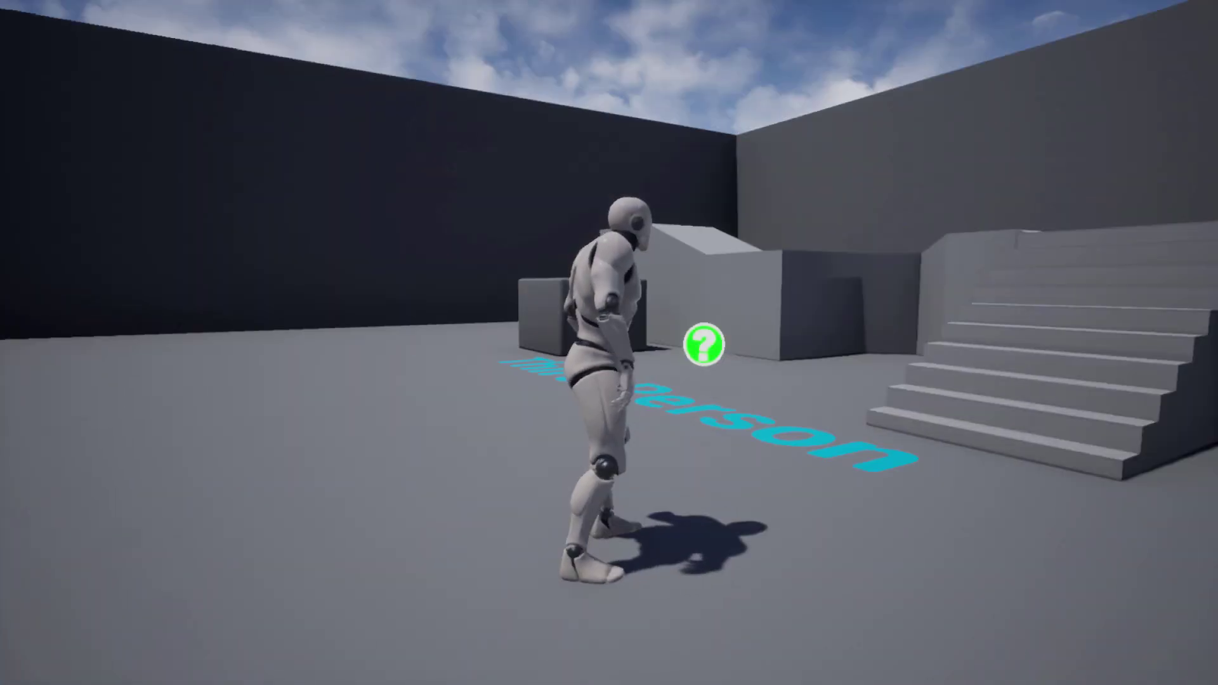
{"action": "key", "text": "w"}
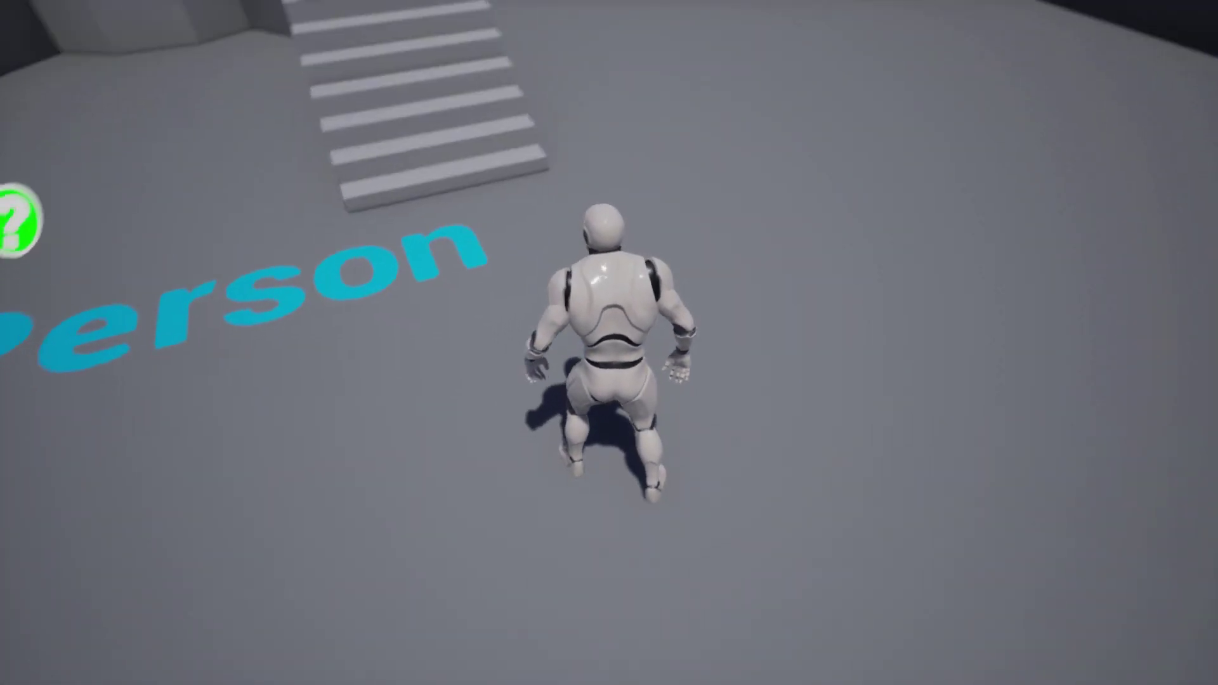
{"action": "key", "text": "w"}
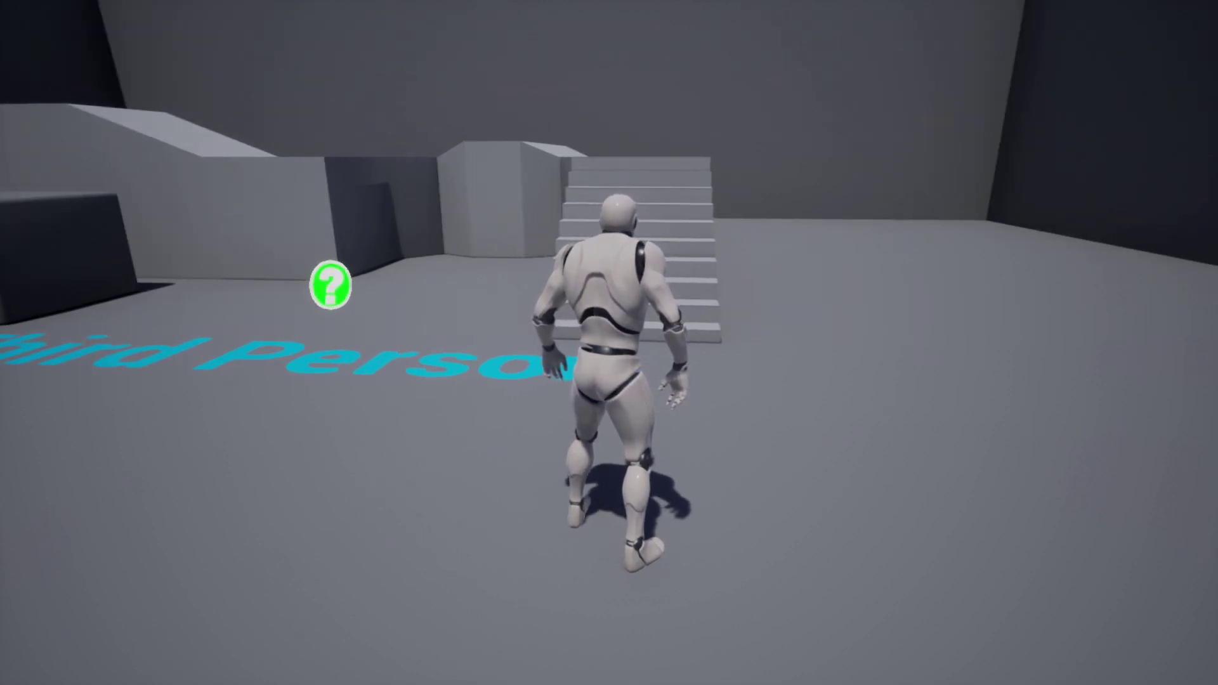
- Run the character back and forth around the arena floor near the stairs and Third Person text
{"action": "key", "text": "d"}
{"action": "key", "text": "s"}
{"action": "key", "text": "a"}
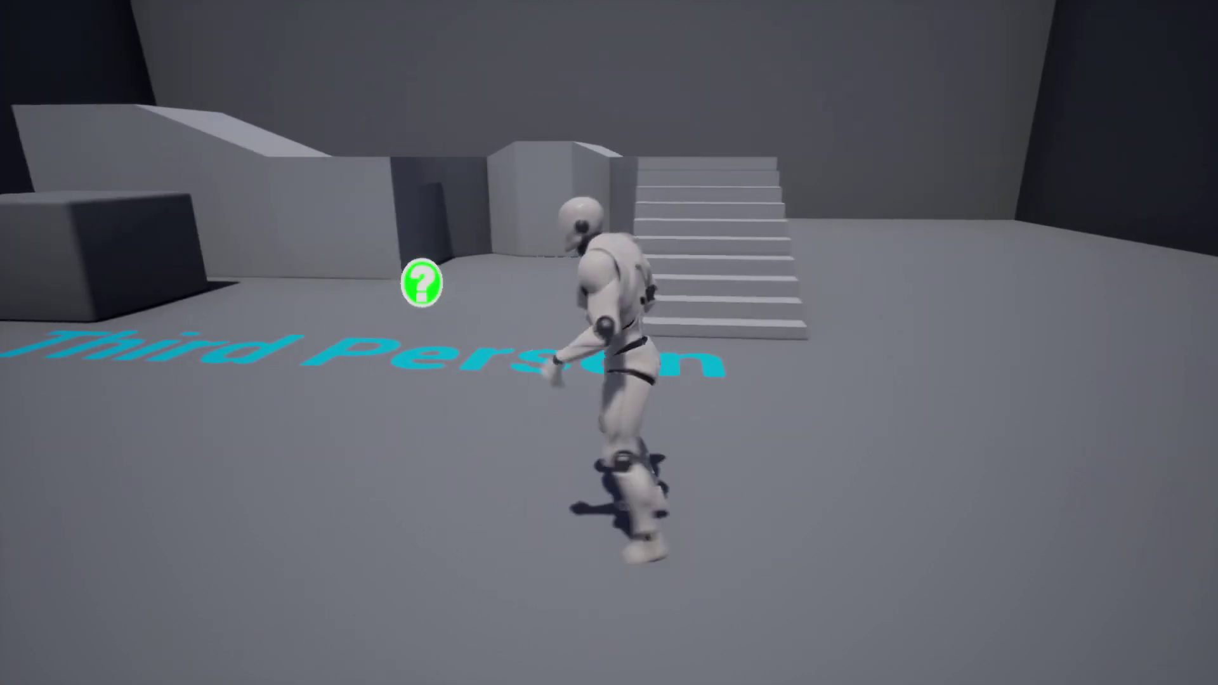
{"action": "key", "text": "d"}
{"action": "key", "text": "s"}
{"action": "key", "text": "d"}
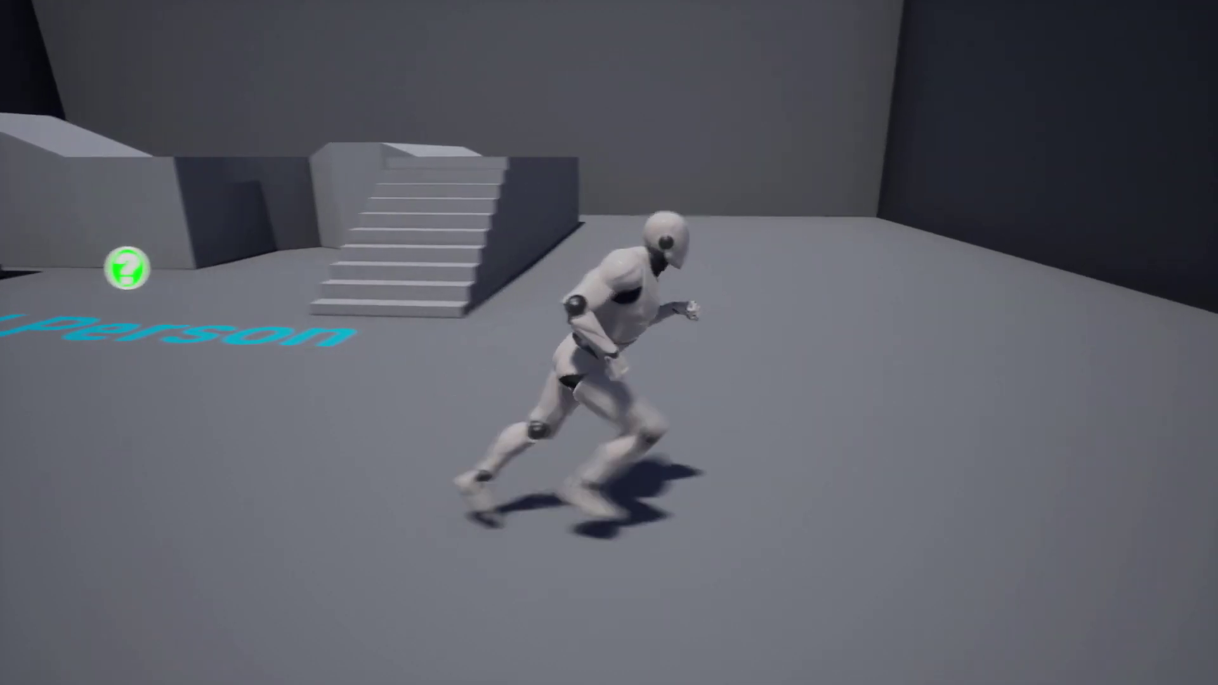
{"action": "key", "text": "s"}
{"action": "key", "text": "d"}
{"action": "key", "text": "w"}
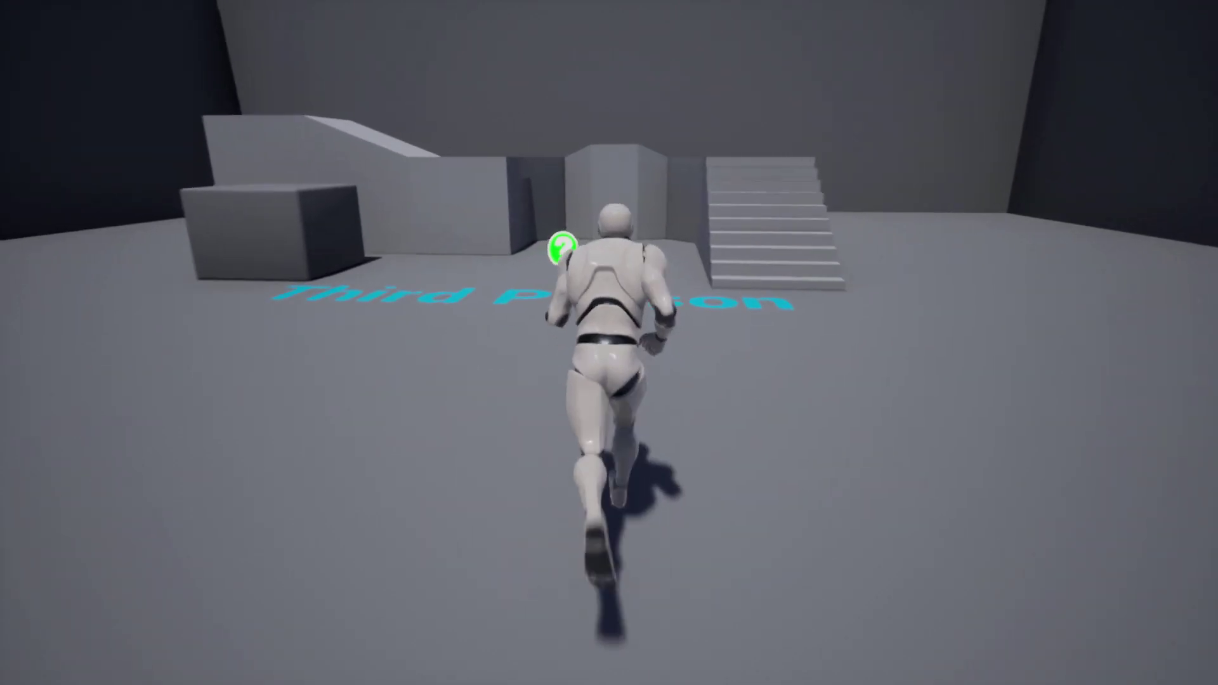
{"action": "key", "text": "d"}
{"action": "key", "text": "s"}
{"action": "key", "text": "w"}
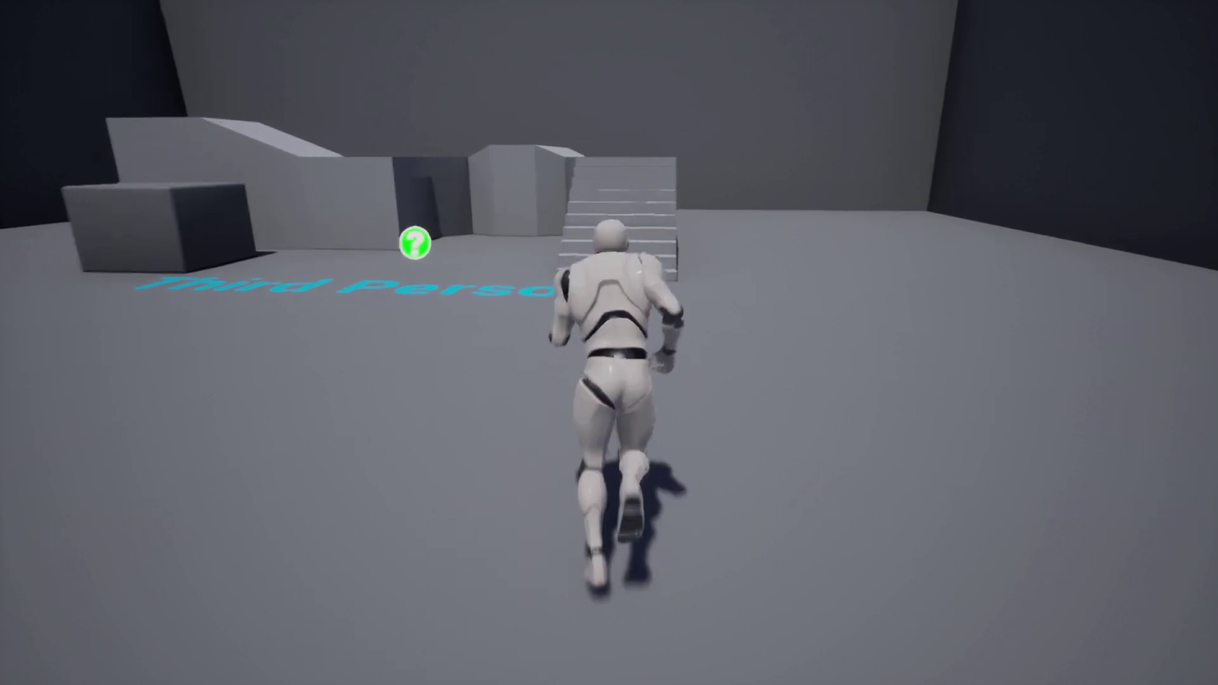
{"action": "key", "text": "d"}
{"action": "key", "text": "a"}
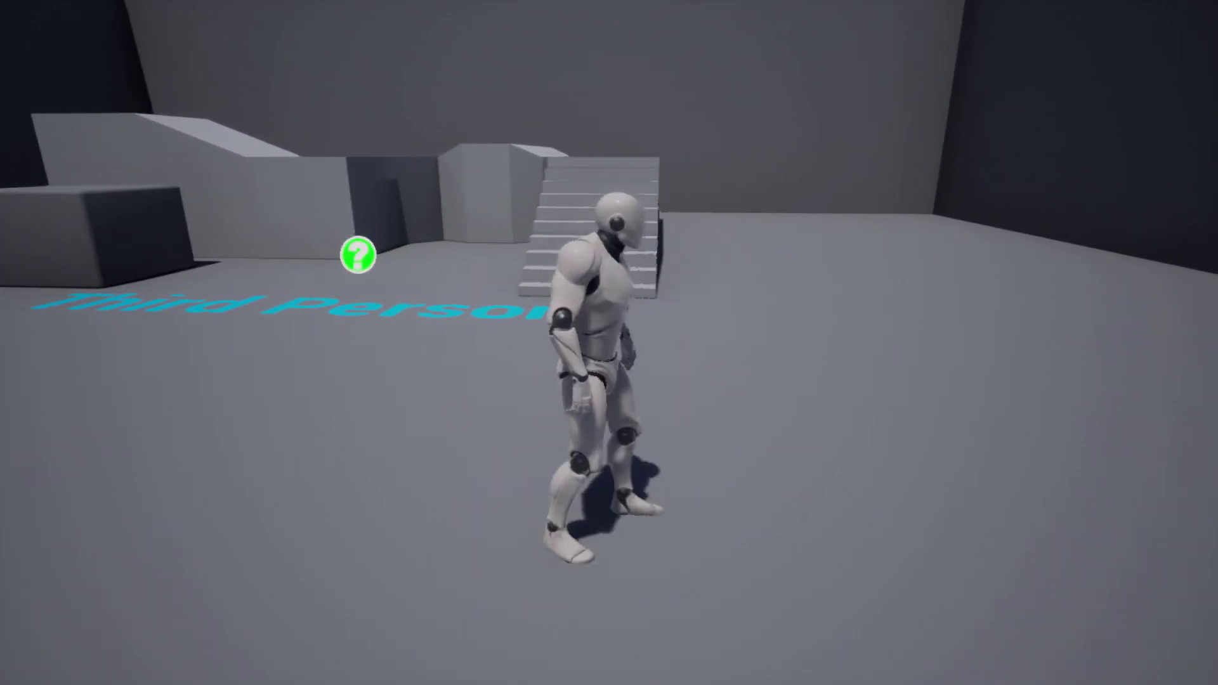
{"action": "key", "text": "a"}
{"action": "key", "text": "w"}
{"action": "key", "text": "a"}
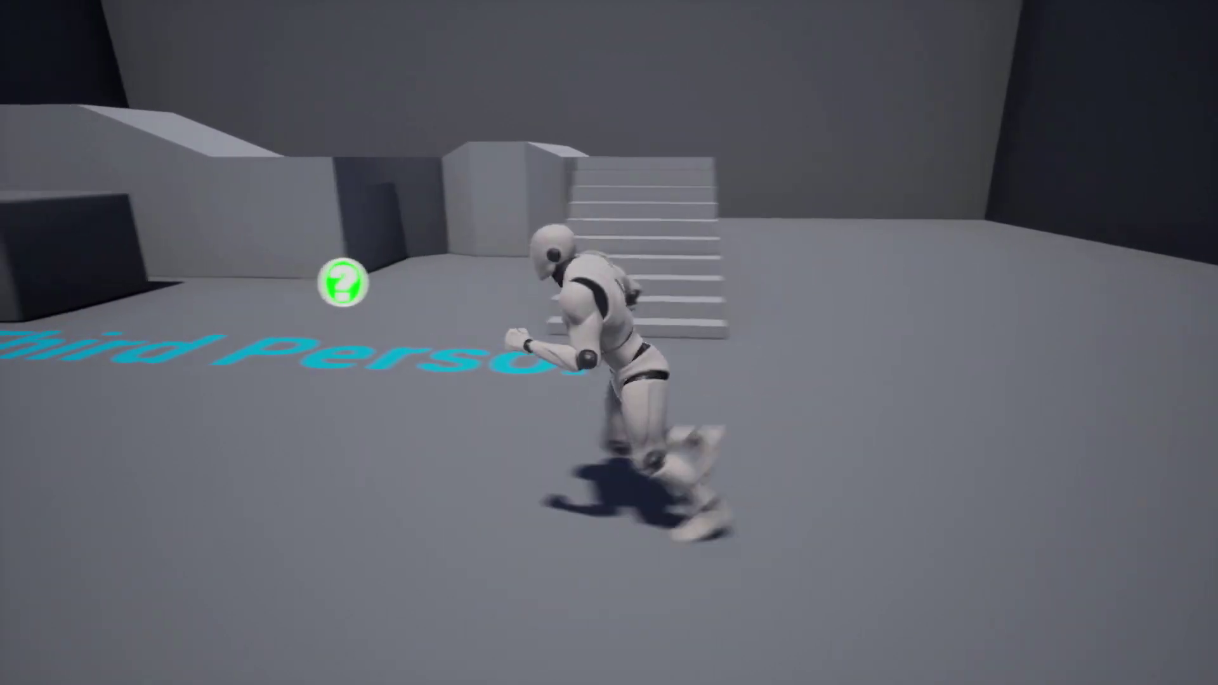
{"action": "key", "text": "s"}
{"action": "key", "text": "w"}
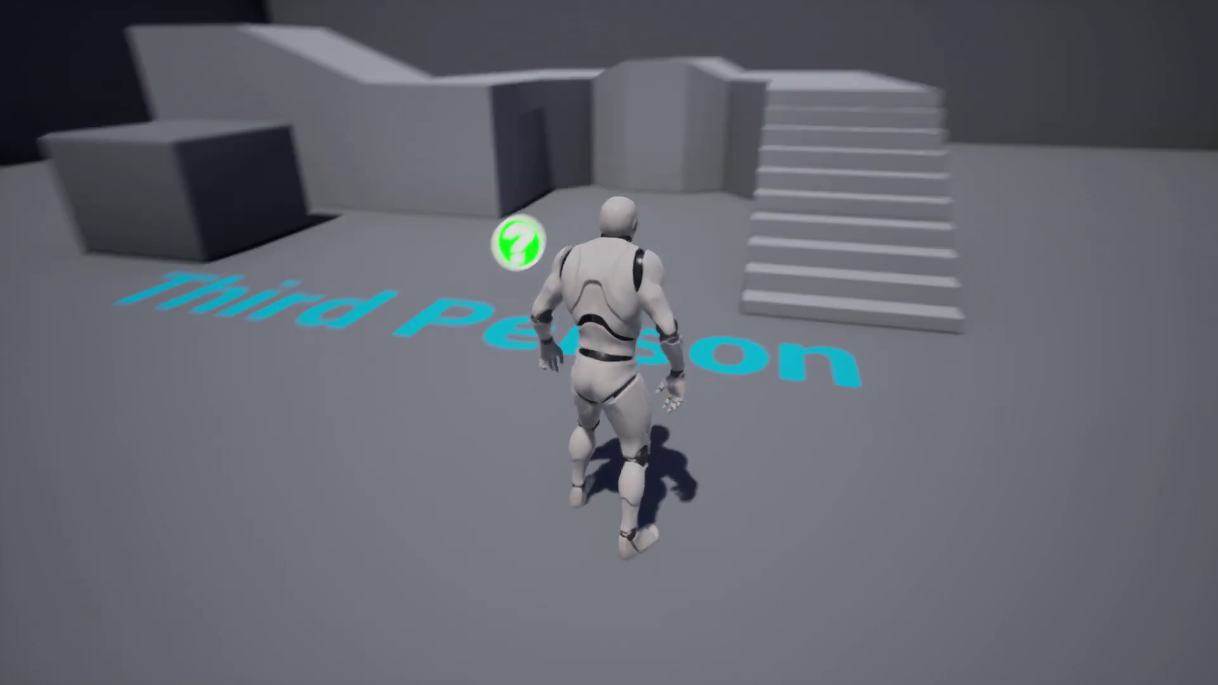
{"action": "key", "text": "w"}
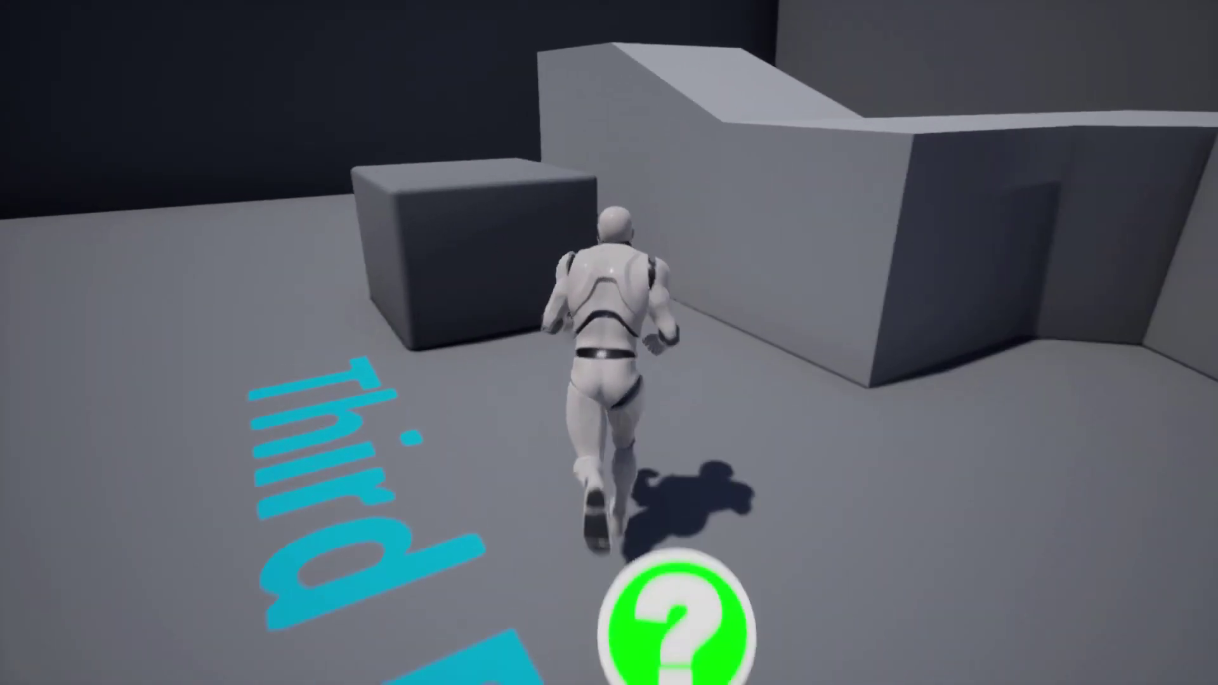
{"action": "key", "text": "d"}
{"action": "key", "text": "s"}
{"action": "key", "text": "a"}
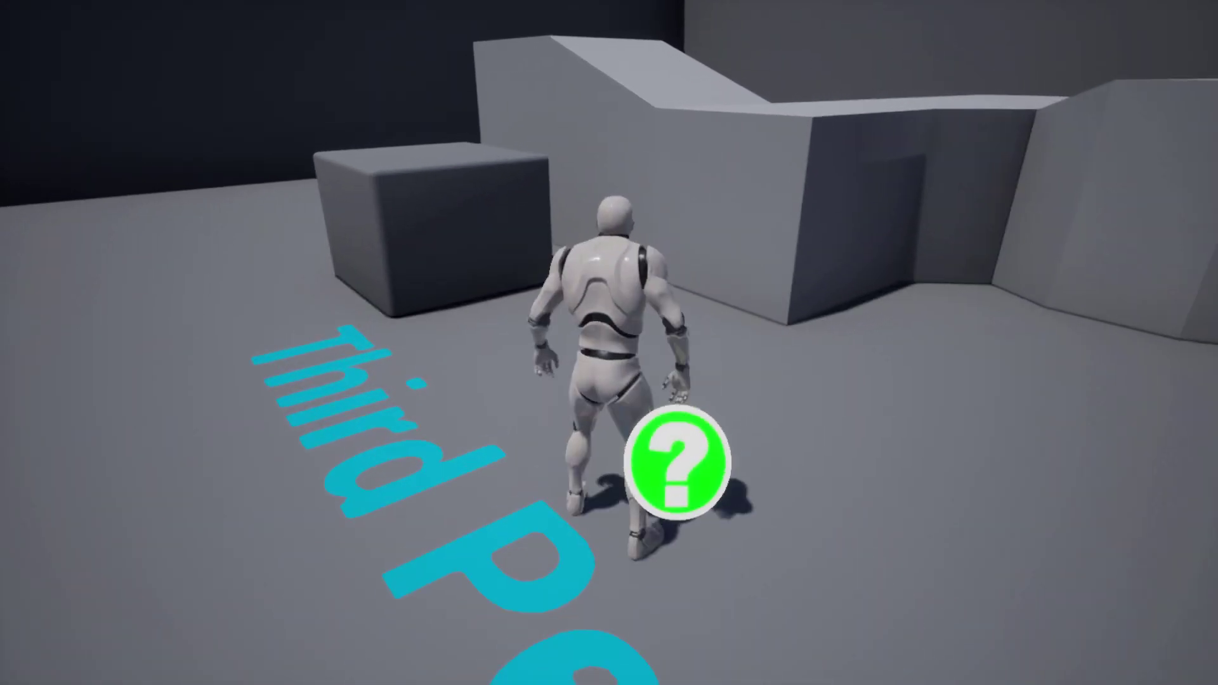
{"action": "key", "text": "s"}
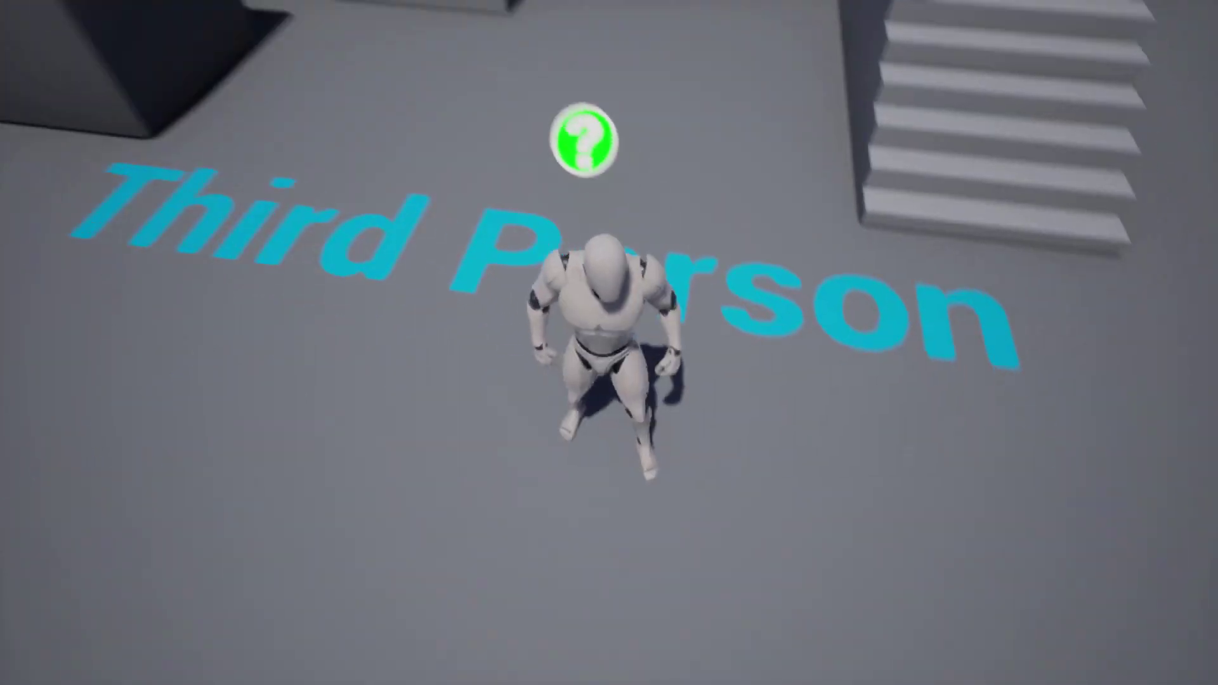
{"action": "key", "text": "d"}
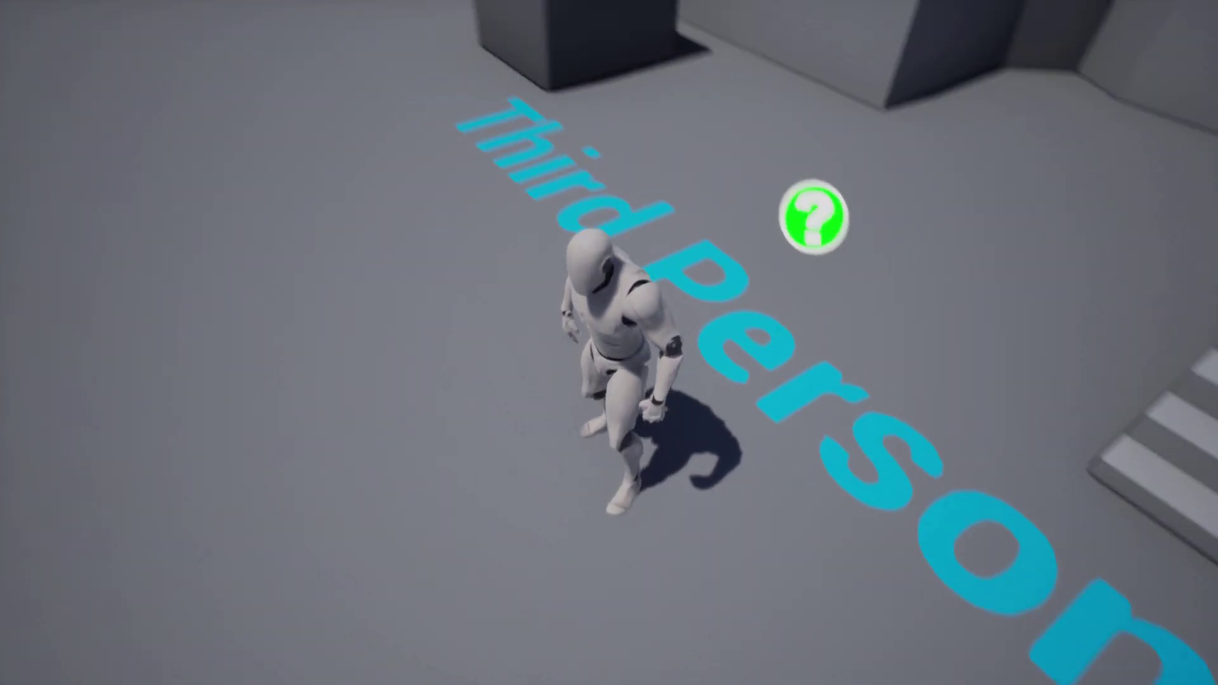
- Jump the character onto the grey box, then across onto the next block
{"action": "key", "text": "w"}
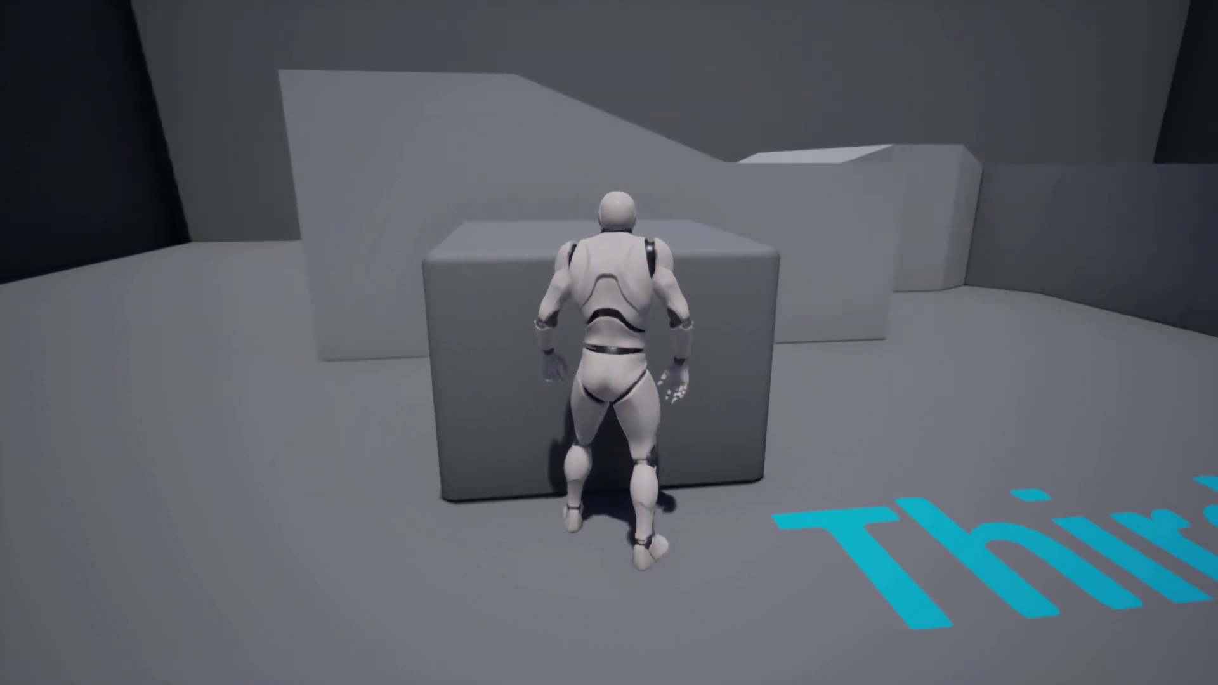
{"action": "key", "text": "a"}
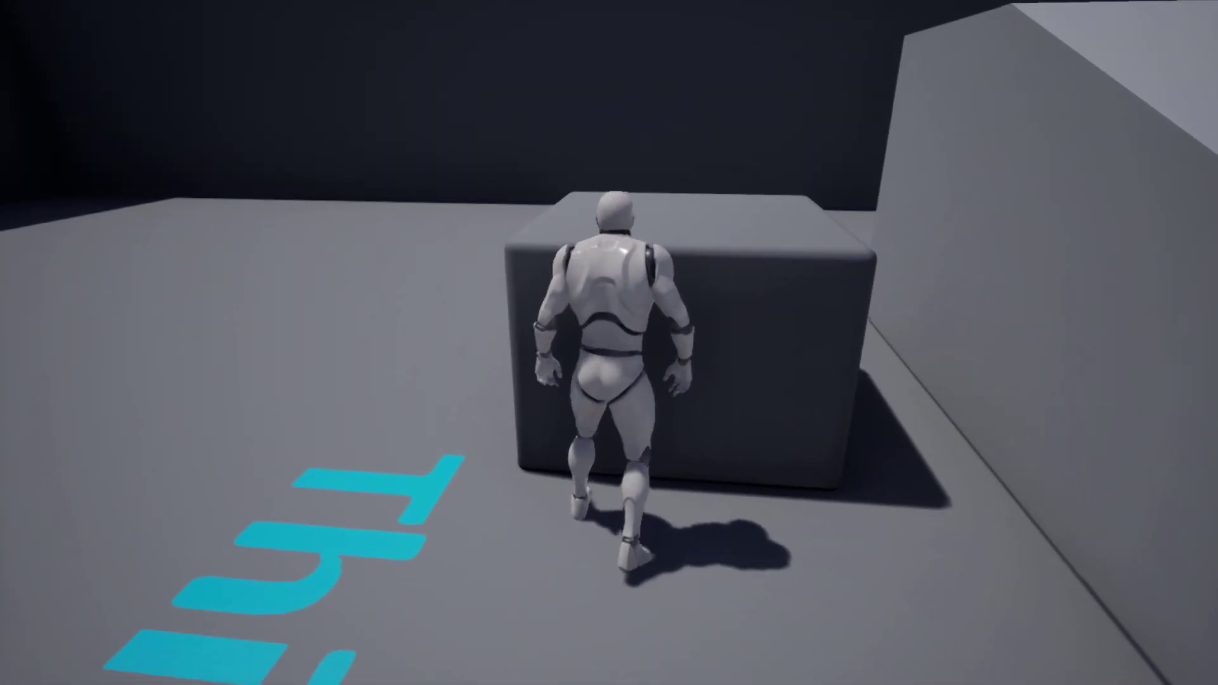
{"action": "key", "text": "space"}
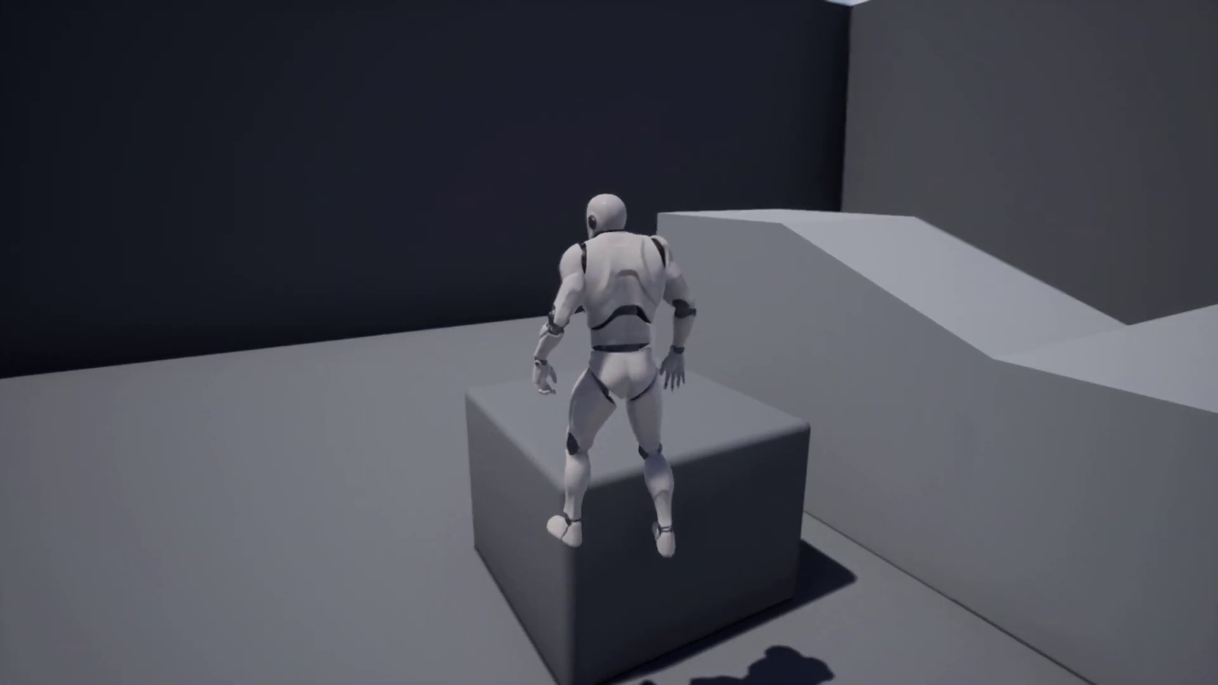
{"action": "key", "text": "a"}
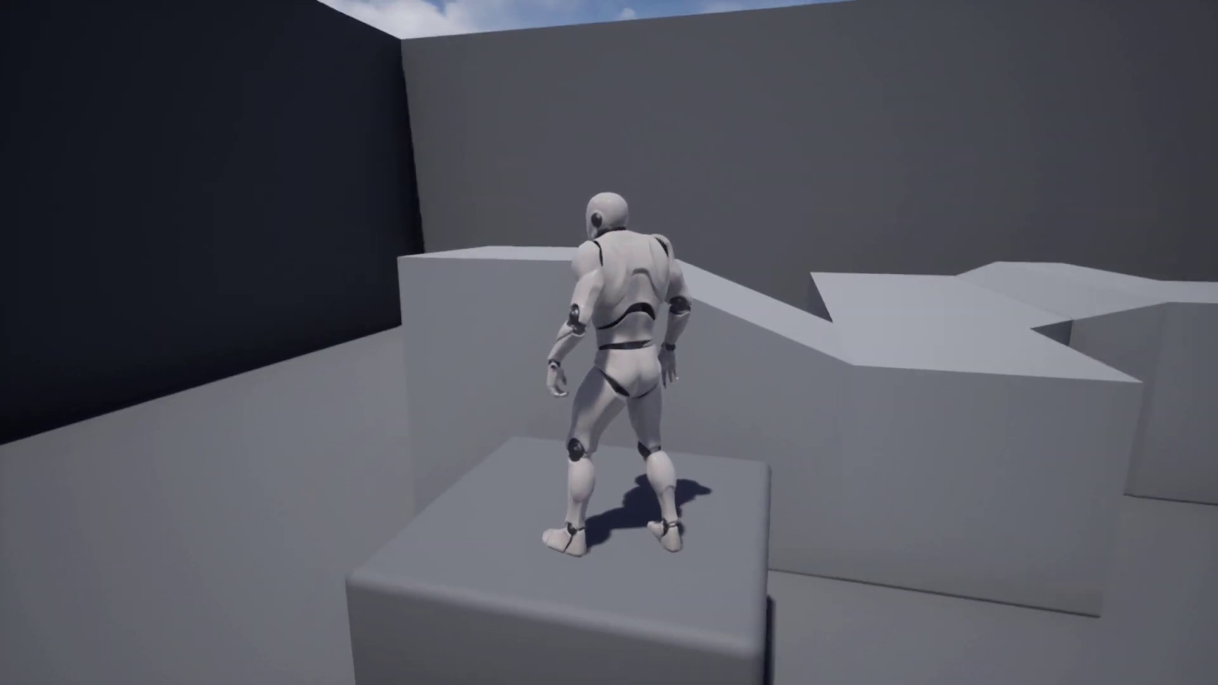
{"action": "key", "text": "w"}
{"action": "key", "text": "space"}
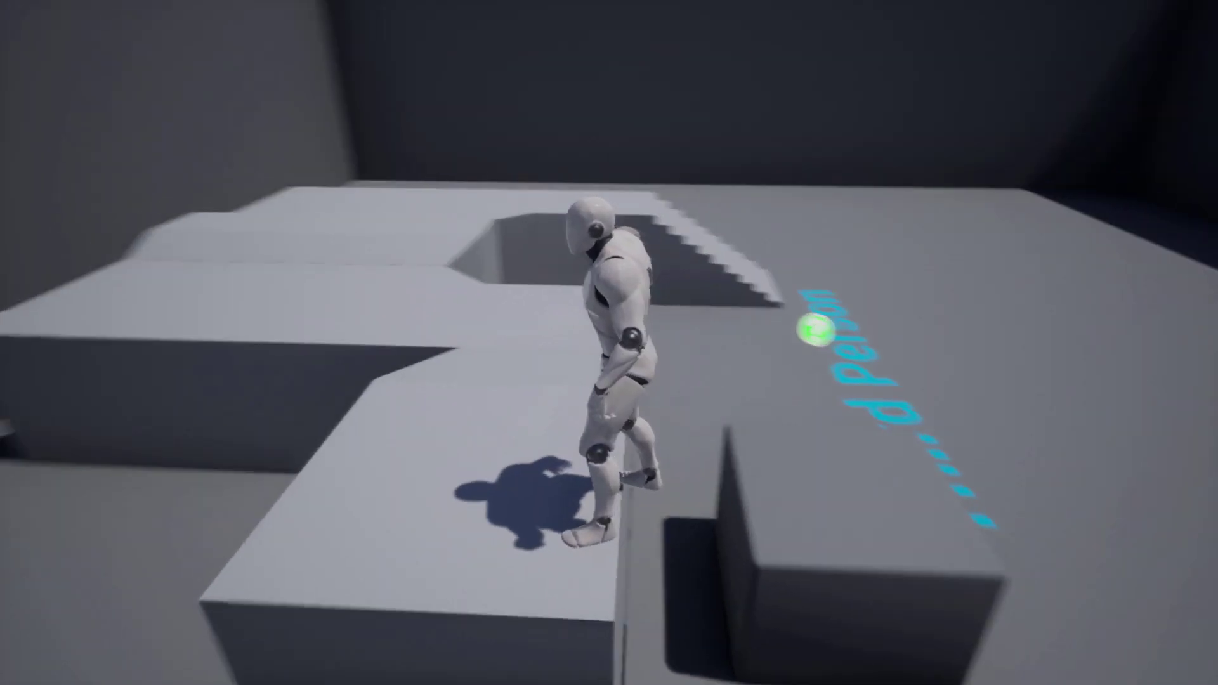
{"action": "key", "text": "w"}
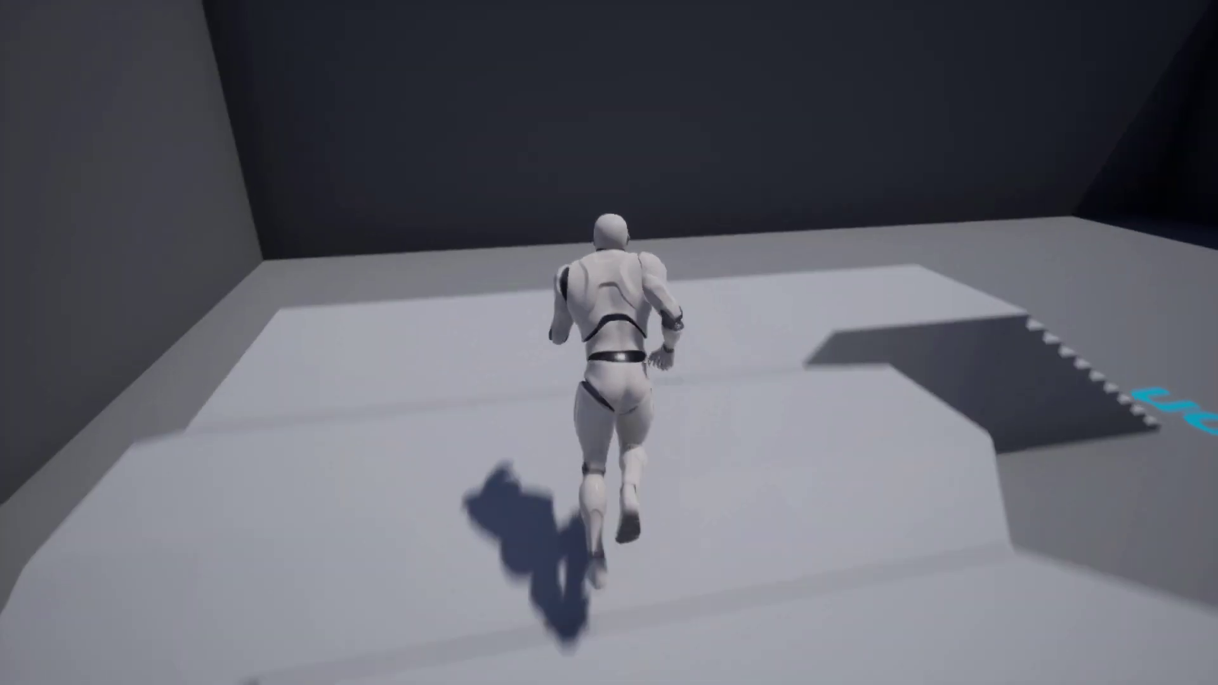
- Run the character across the floor, up and off the stairs, then back toward them
{"action": "key", "text": "w"}
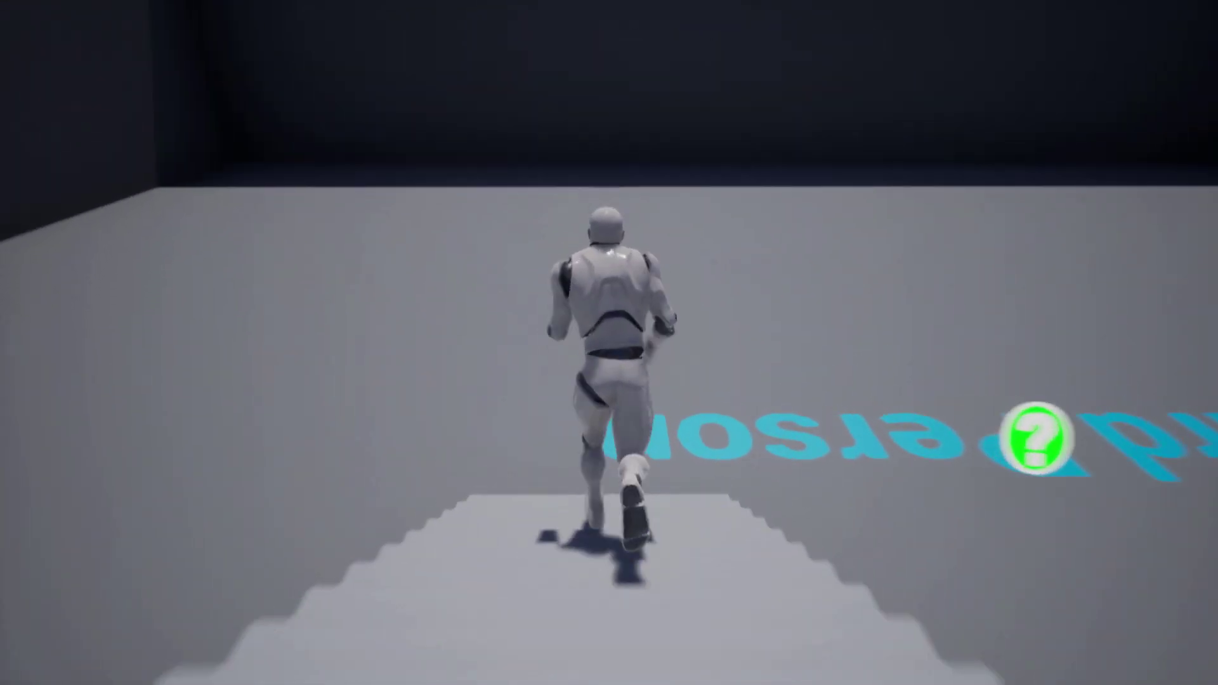
{"action": "key", "text": "w"}
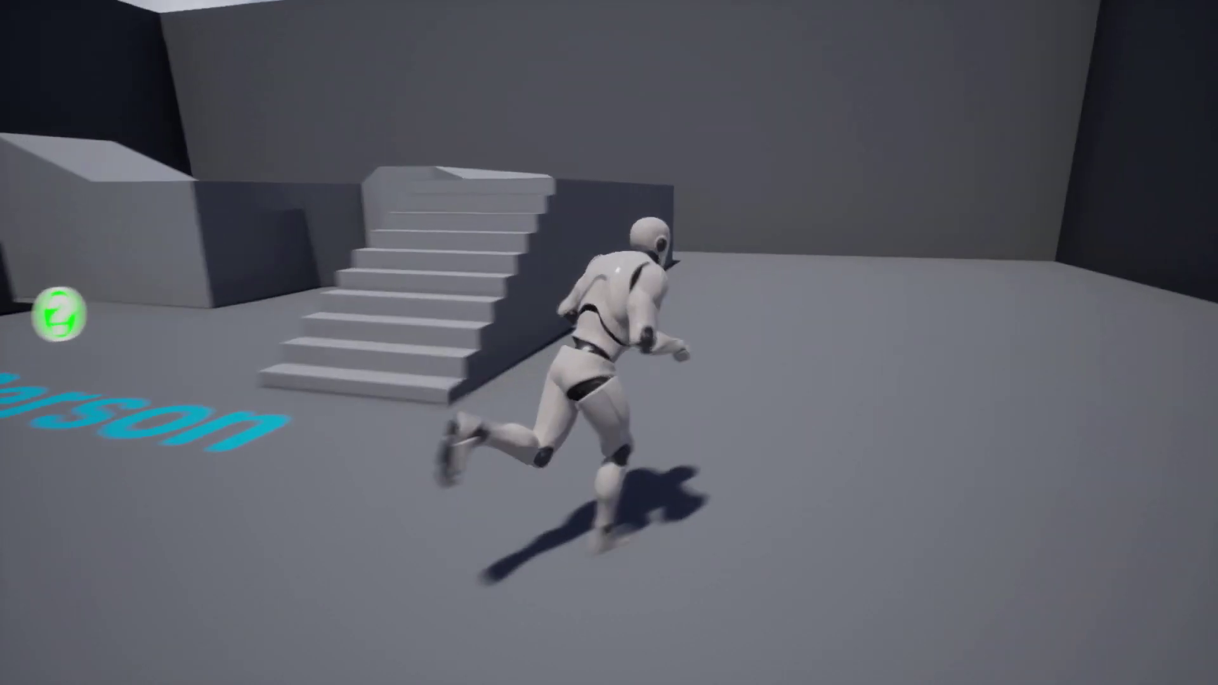
{"action": "key", "text": "w"}
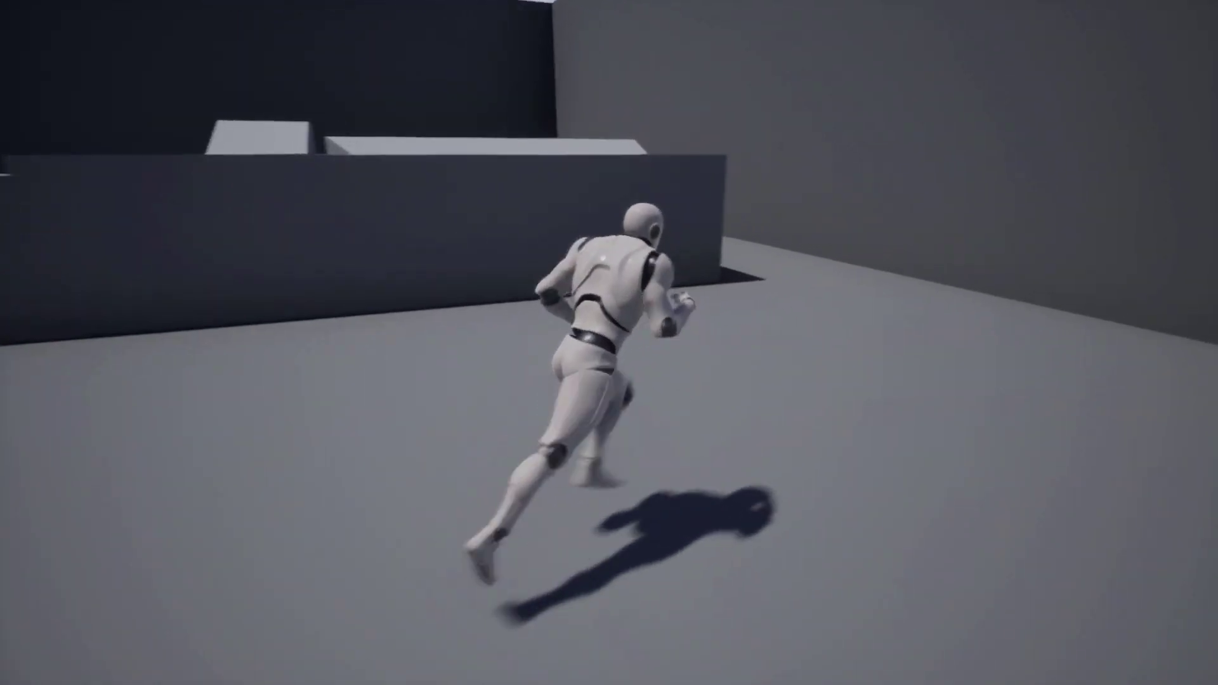
{"action": "key", "text": "w"}
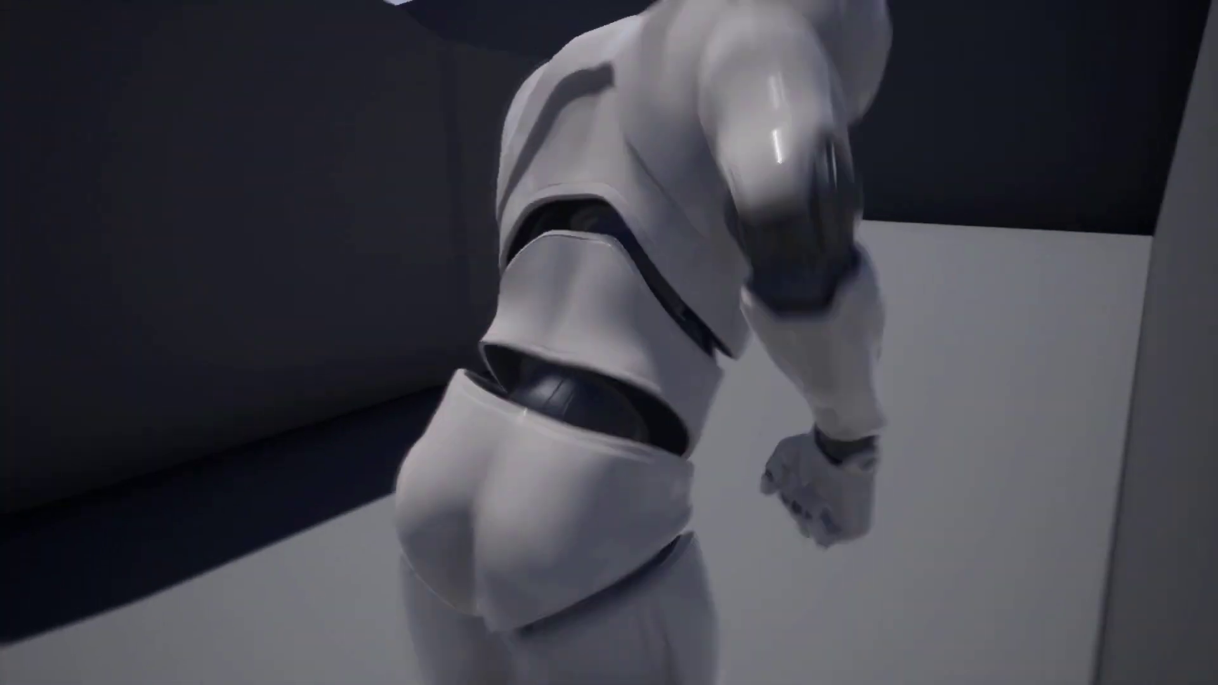
{"action": "key", "text": "w"}
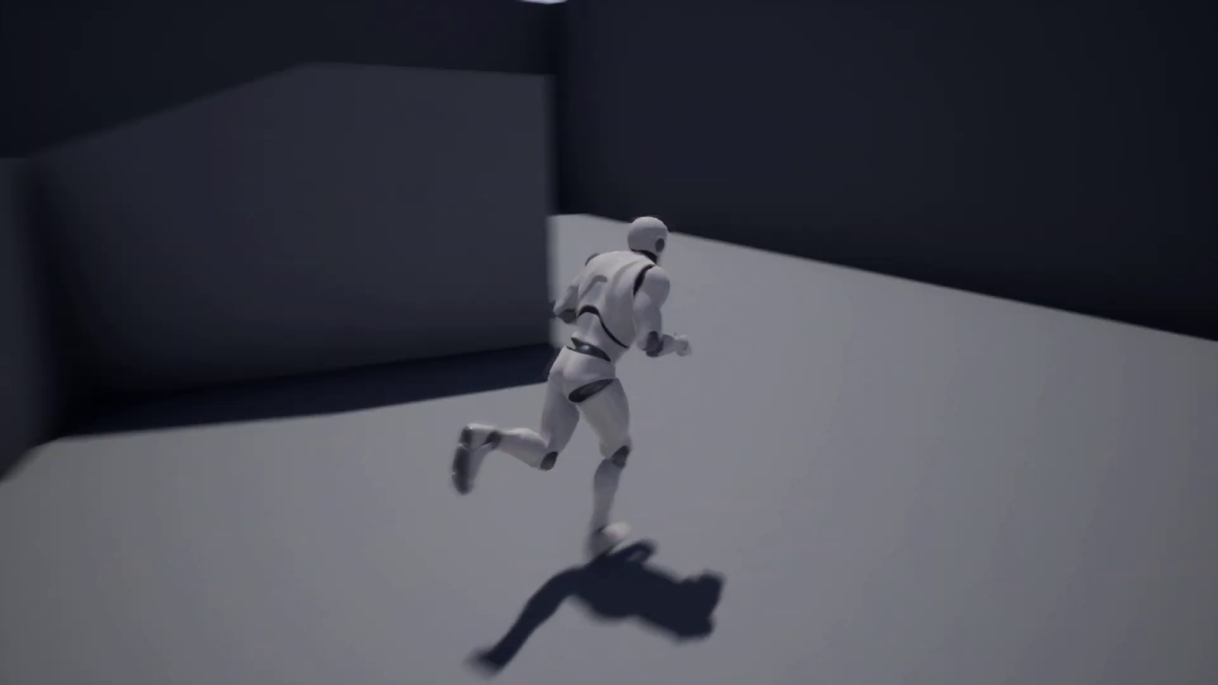
{"action": "key", "text": "w"}
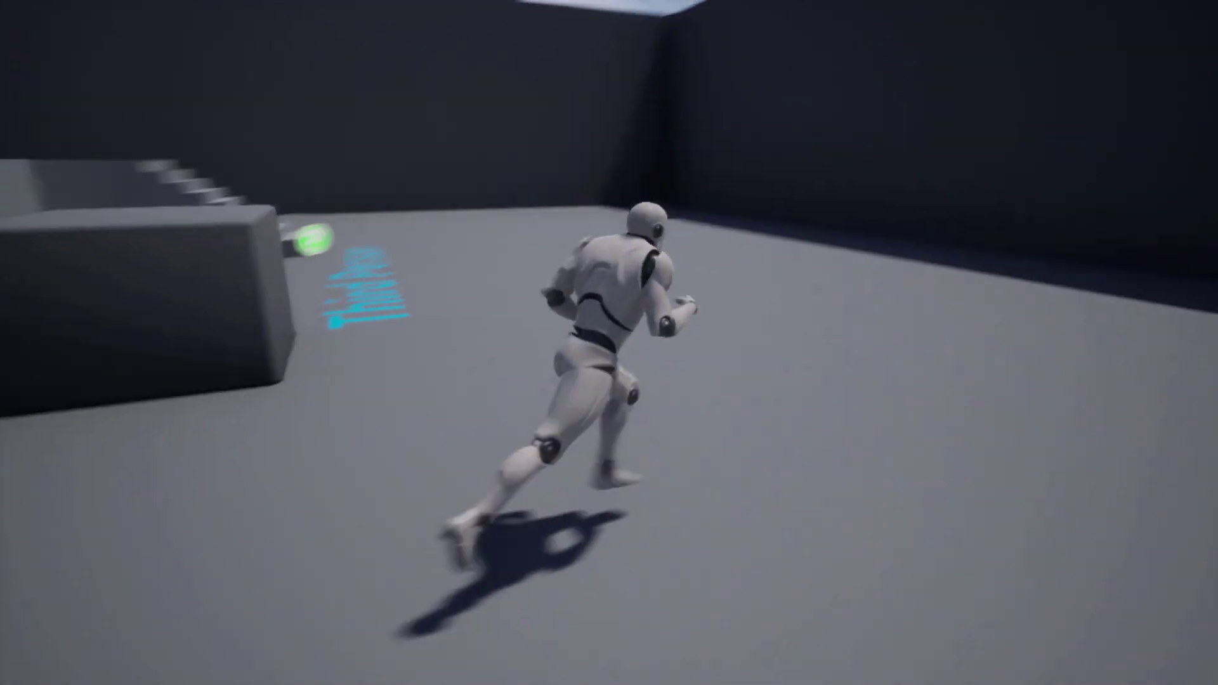
{"action": "key", "text": "w"}
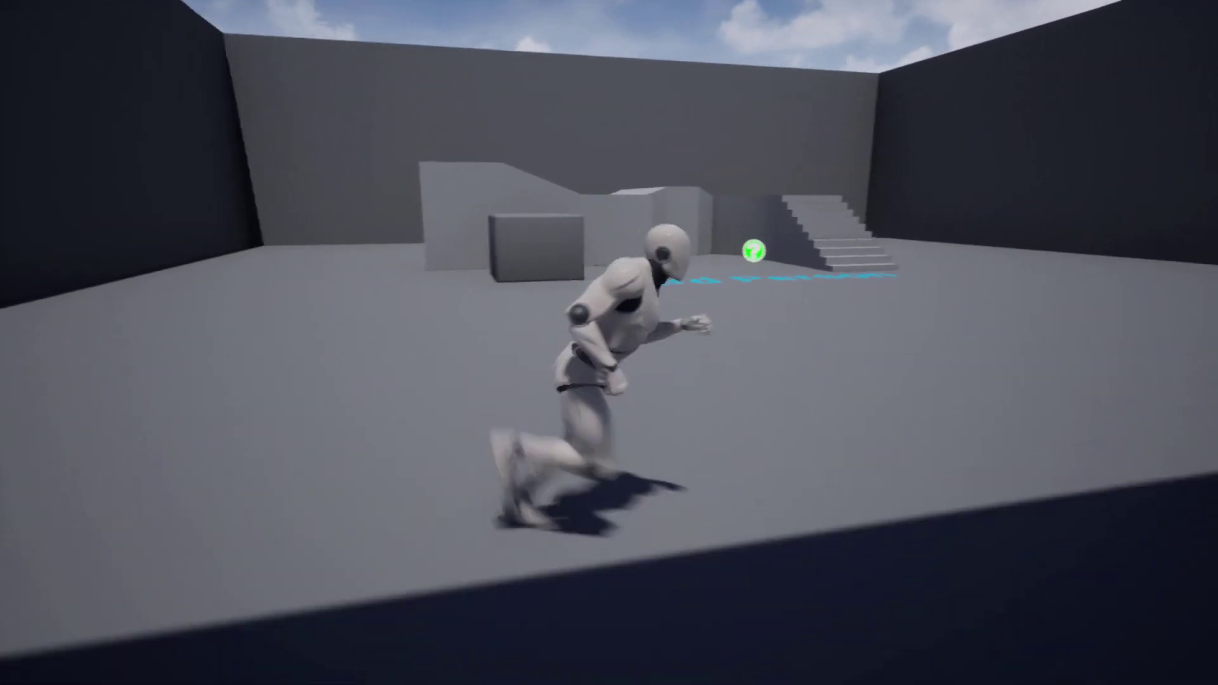
{"action": "key", "text": "w"}
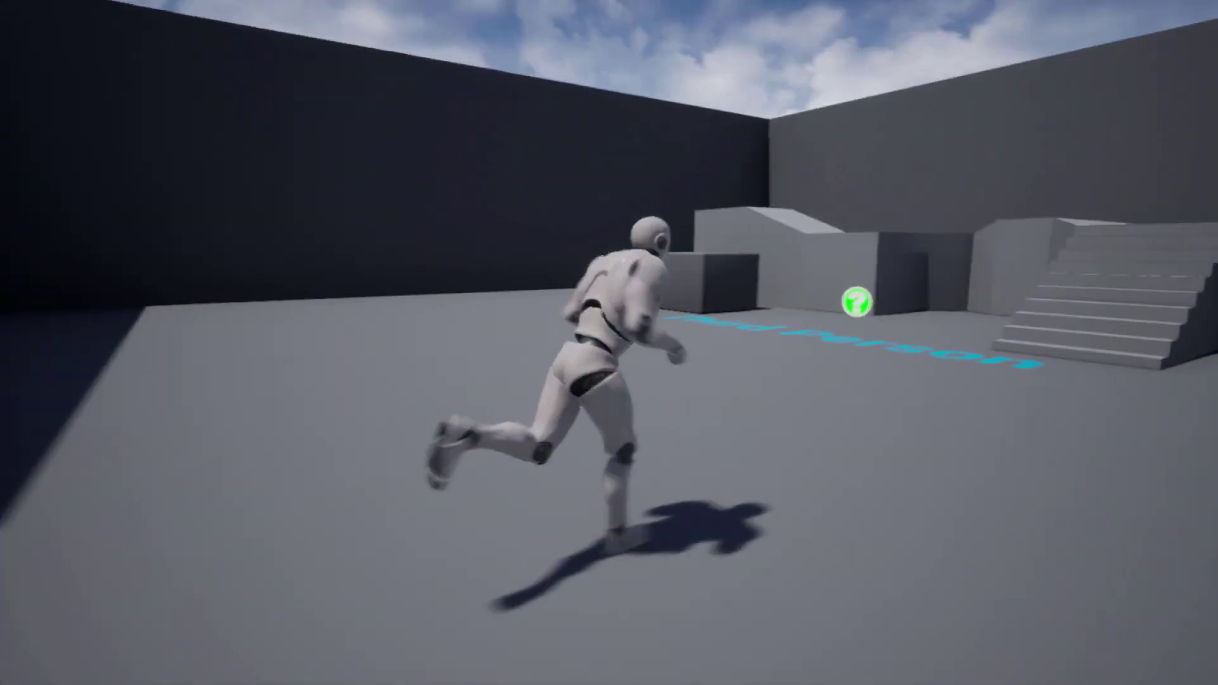
{"action": "key", "text": "w"}
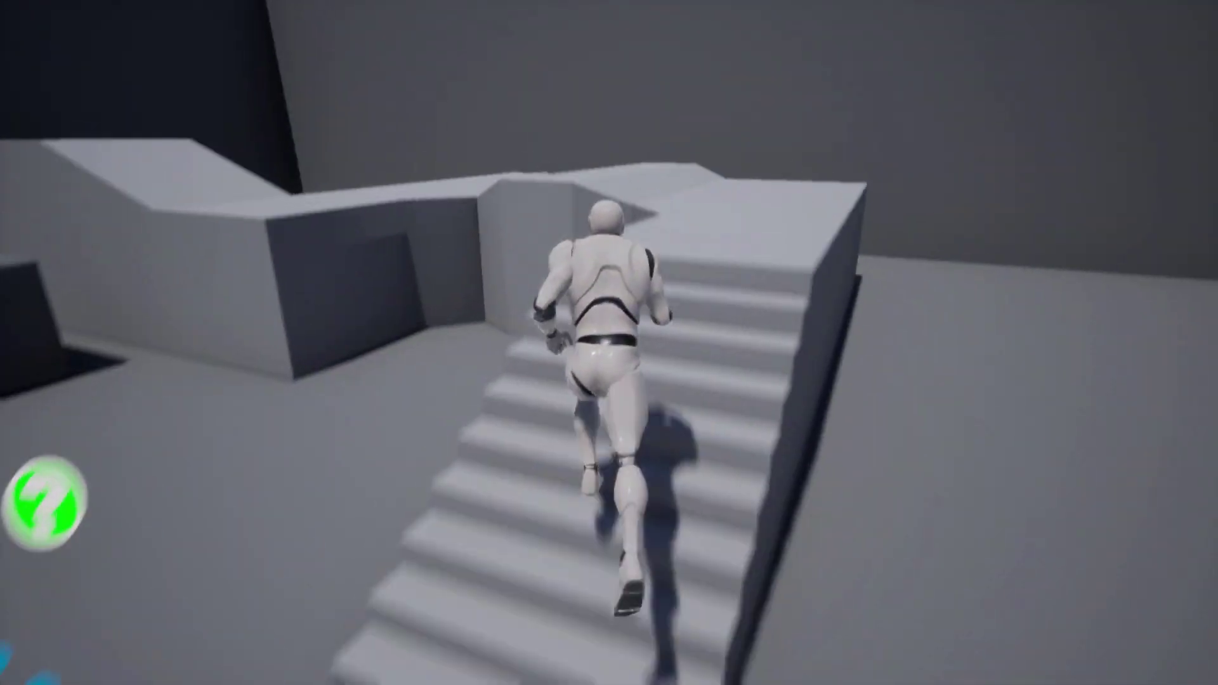
{"action": "key", "text": "w"}
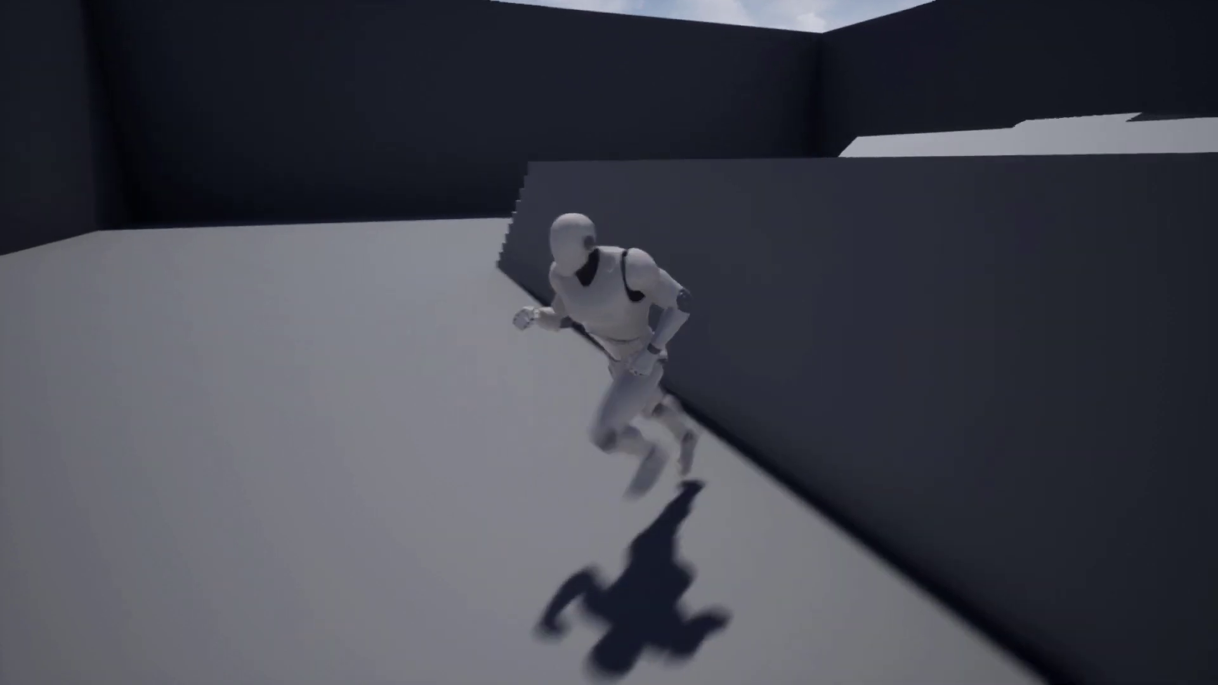
{"action": "key", "text": "w"}
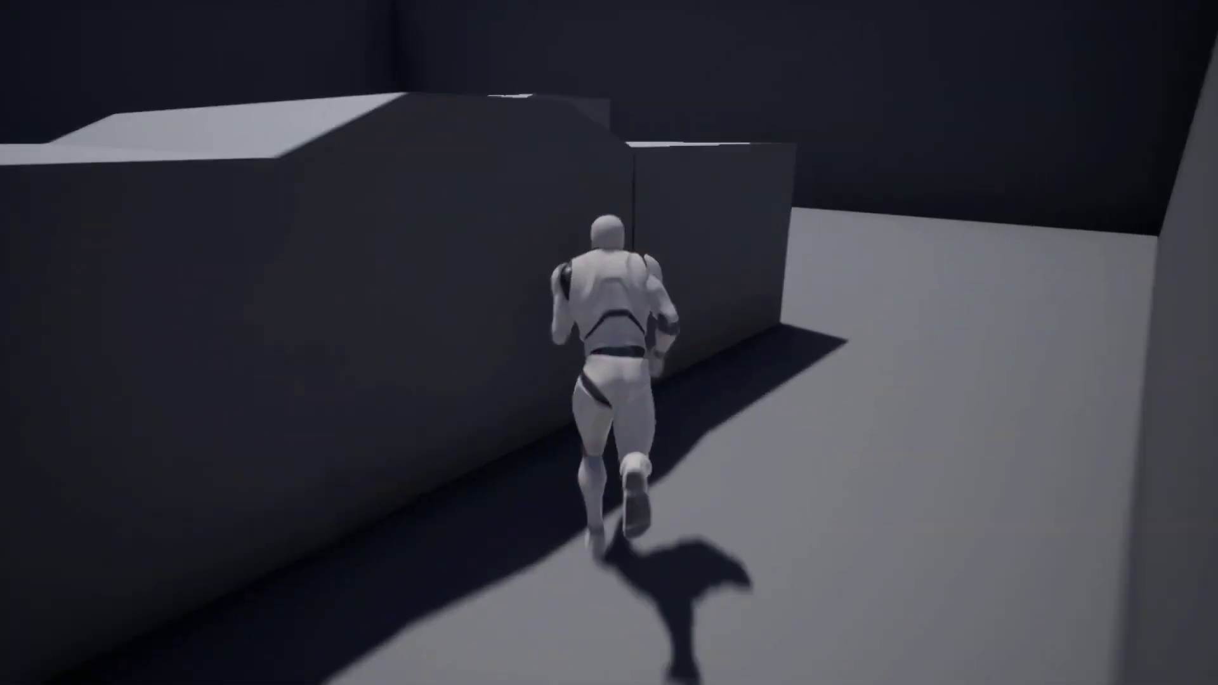
{"action": "key", "text": "w"}
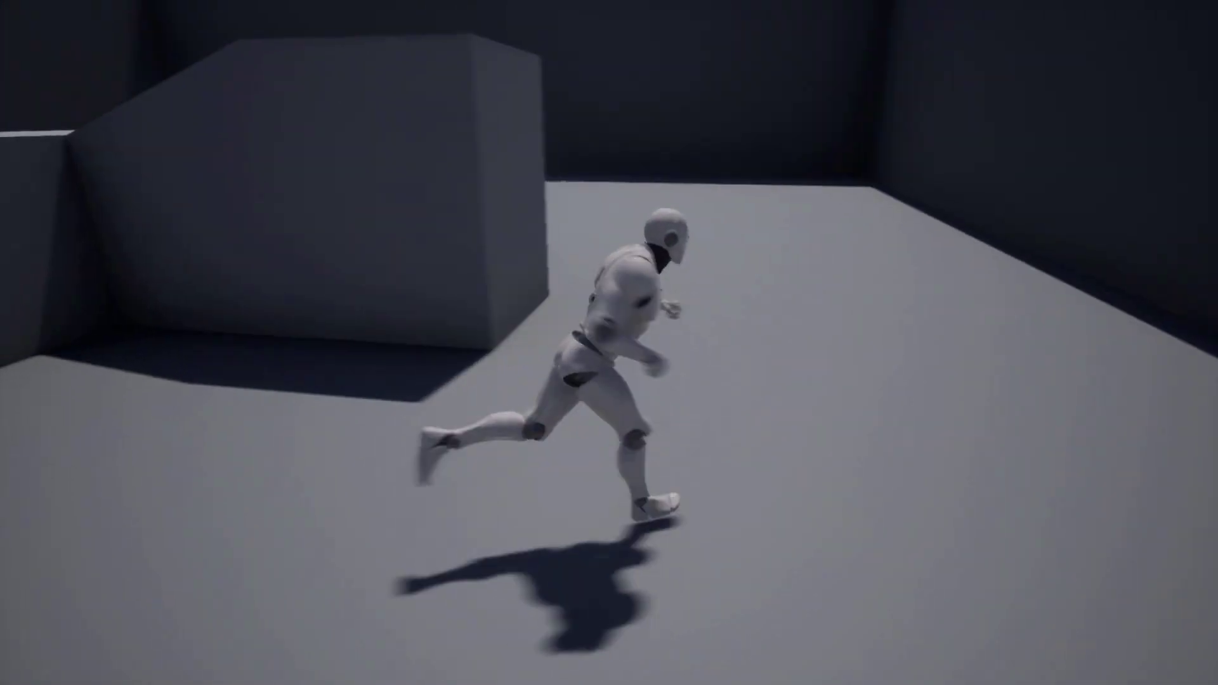
{"action": "key", "text": "s"}
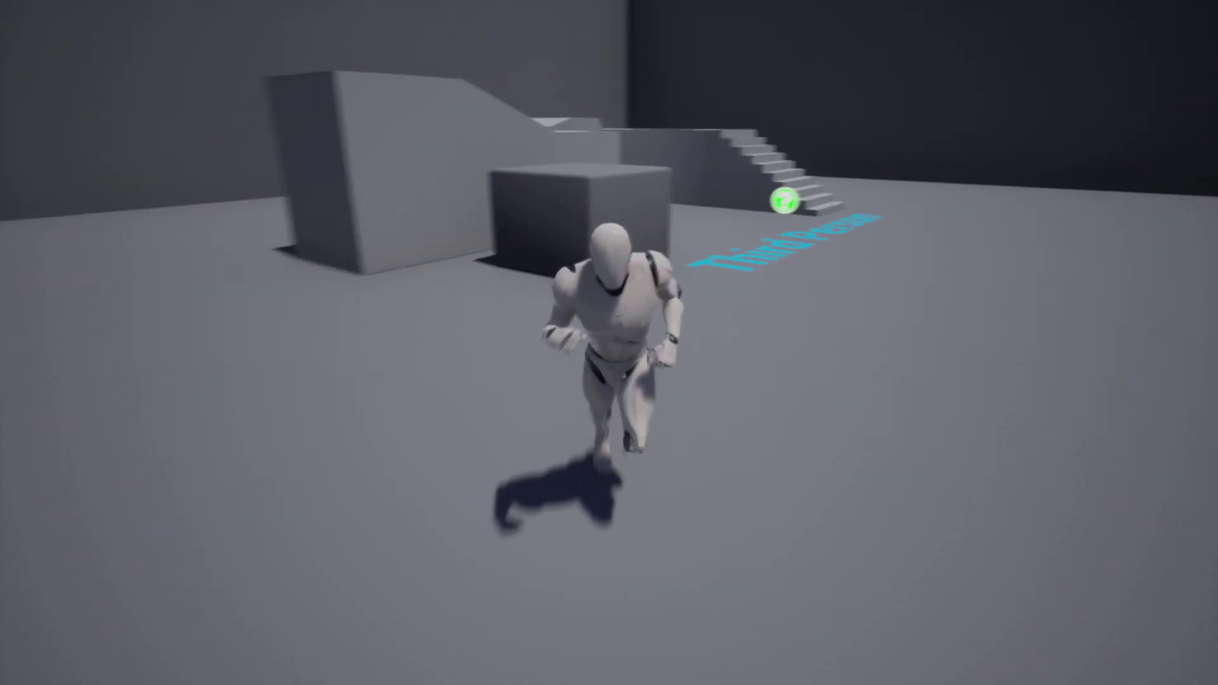
{"action": "key", "text": "d"}
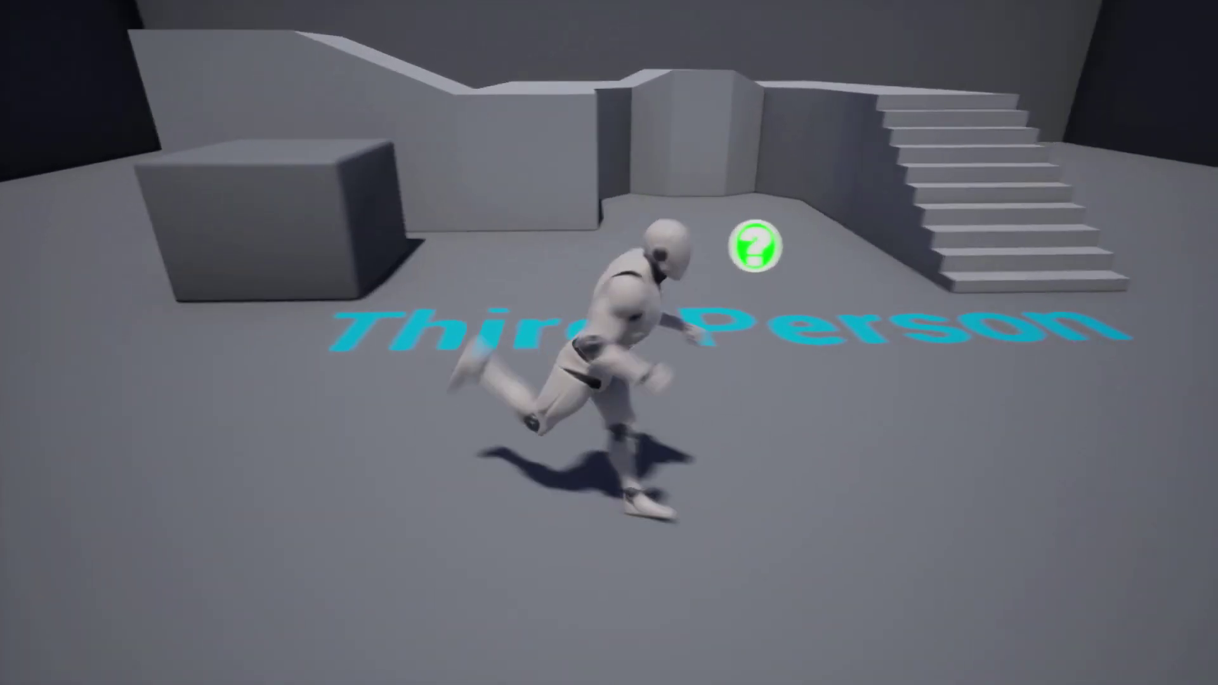
{"action": "key", "text": "s"}
{"action": "key", "text": "w"}
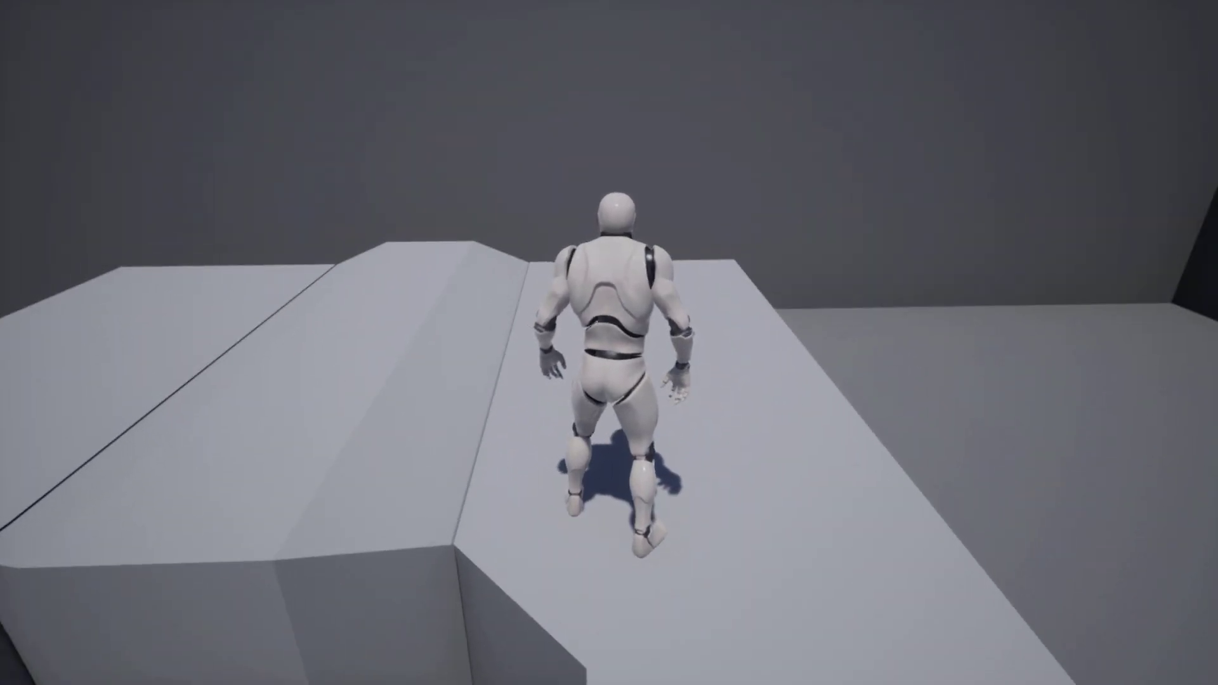
- Leave full-screen play, stop the play-test, and frame the selected CubeMesh block in the viewport
{"action": "key", "text": "F11"}
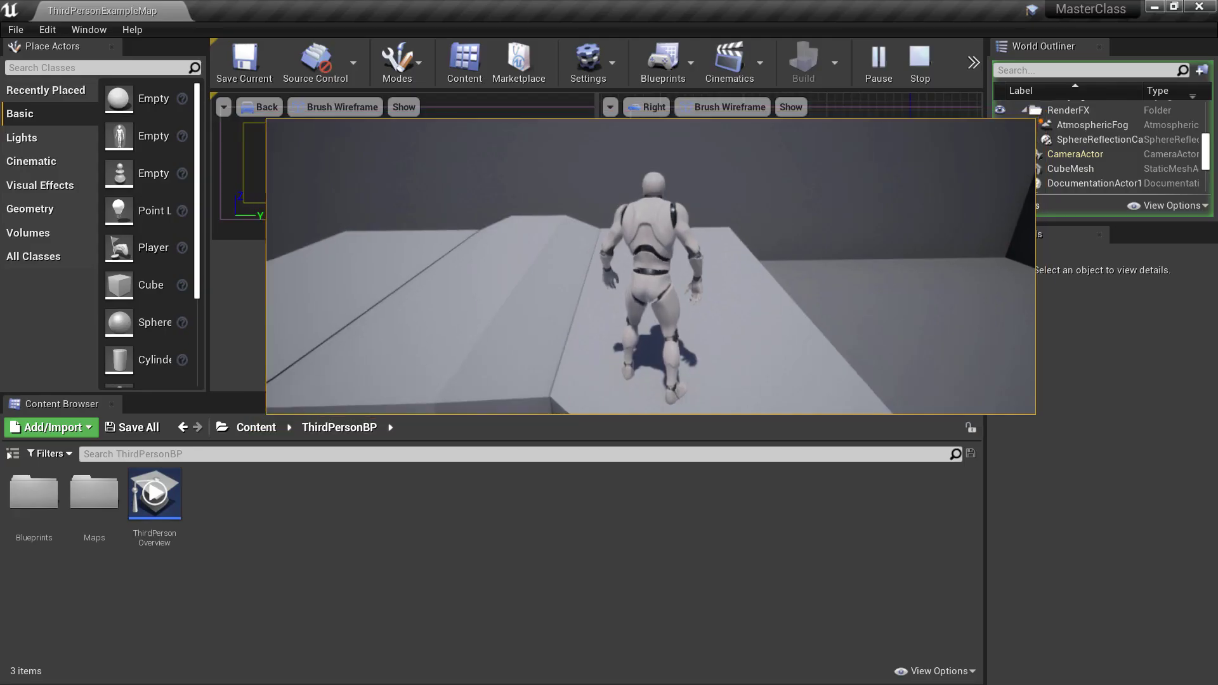
{"action": "key", "text": "shift+F1"}
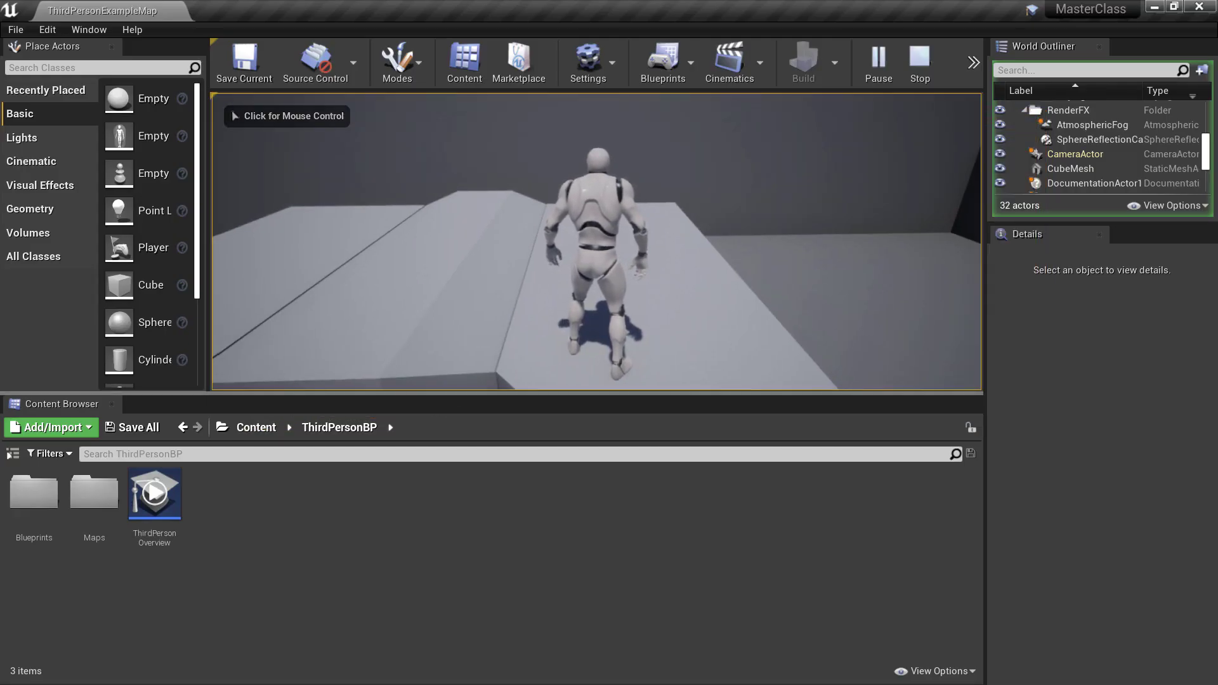
{"action": "left_click", "coordinate": [918, 62]}
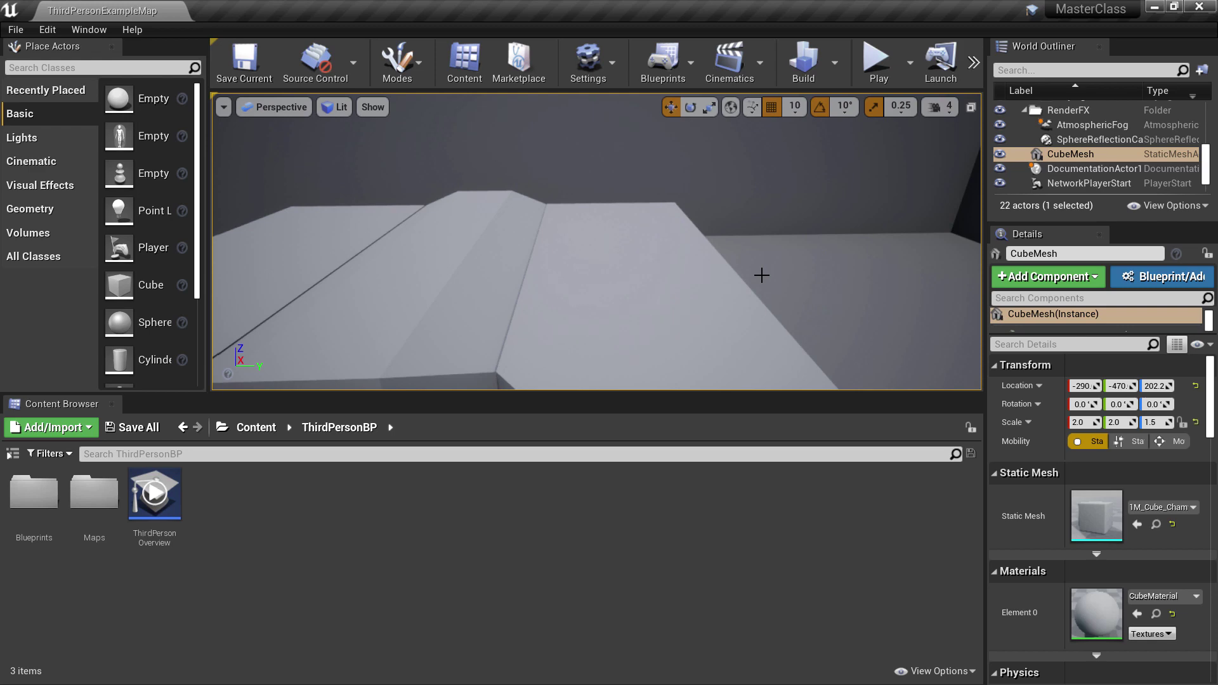
{"action": "key", "text": "f"}
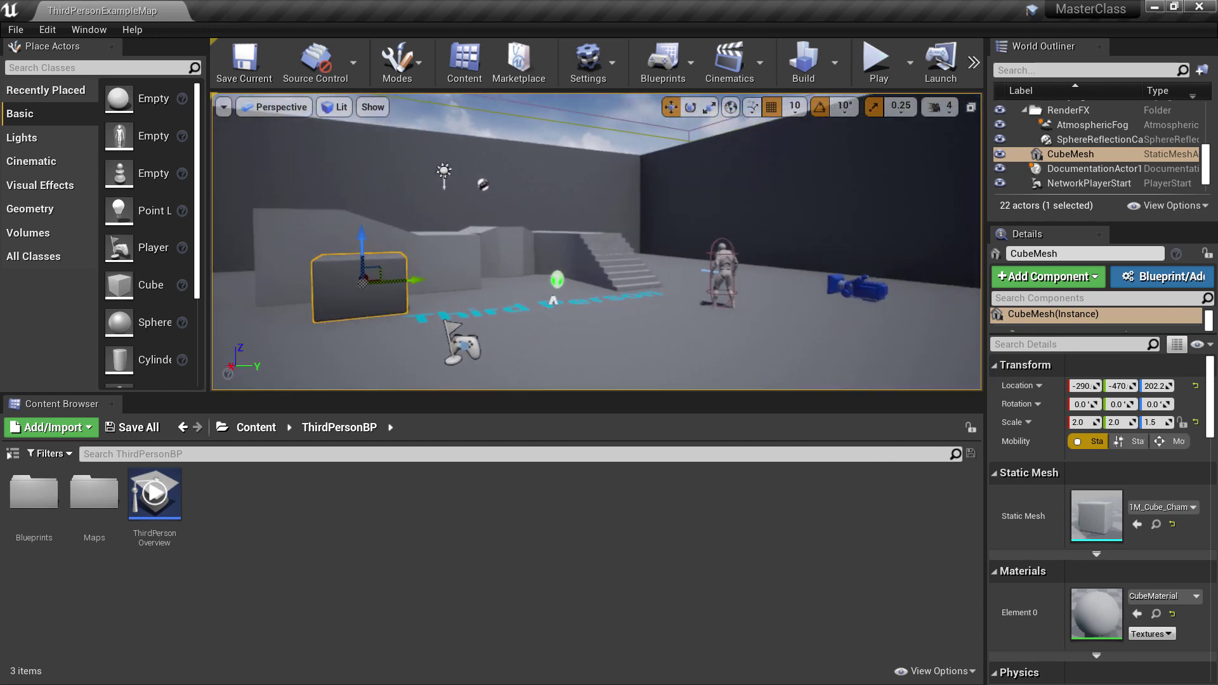
- Turn the view toward the cube, stairs and player, save ThirdPersonExampleMap, and bring up the File menu
{"action": "right_click_drag", "start_coordinate": [769, 275], "coordinate": [769, 274]}
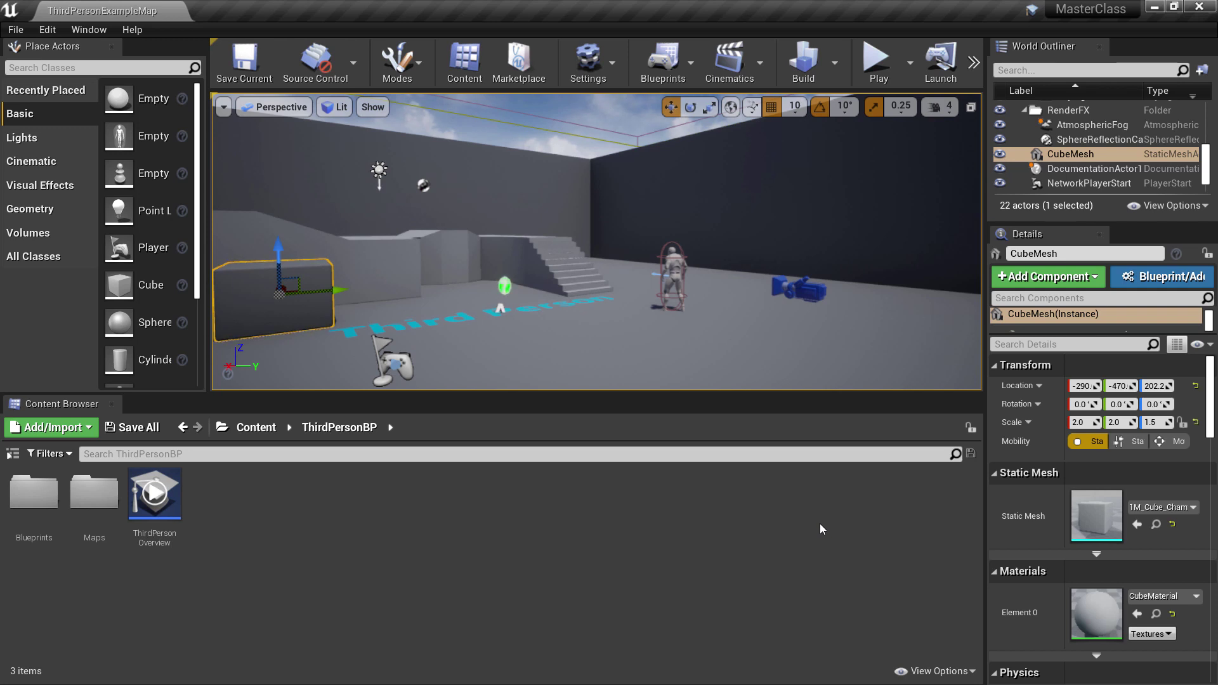
{"action": "left_click", "coordinate": [258, 81]}
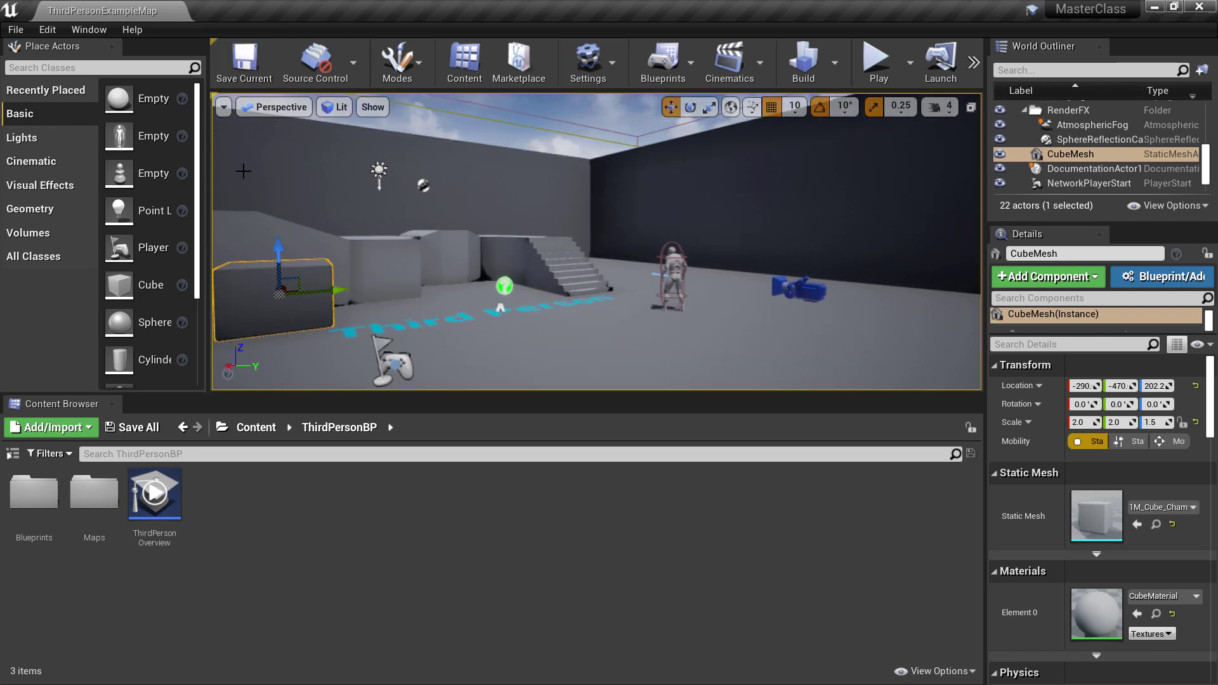
{"action": "left_click", "coordinate": [16, 31]}
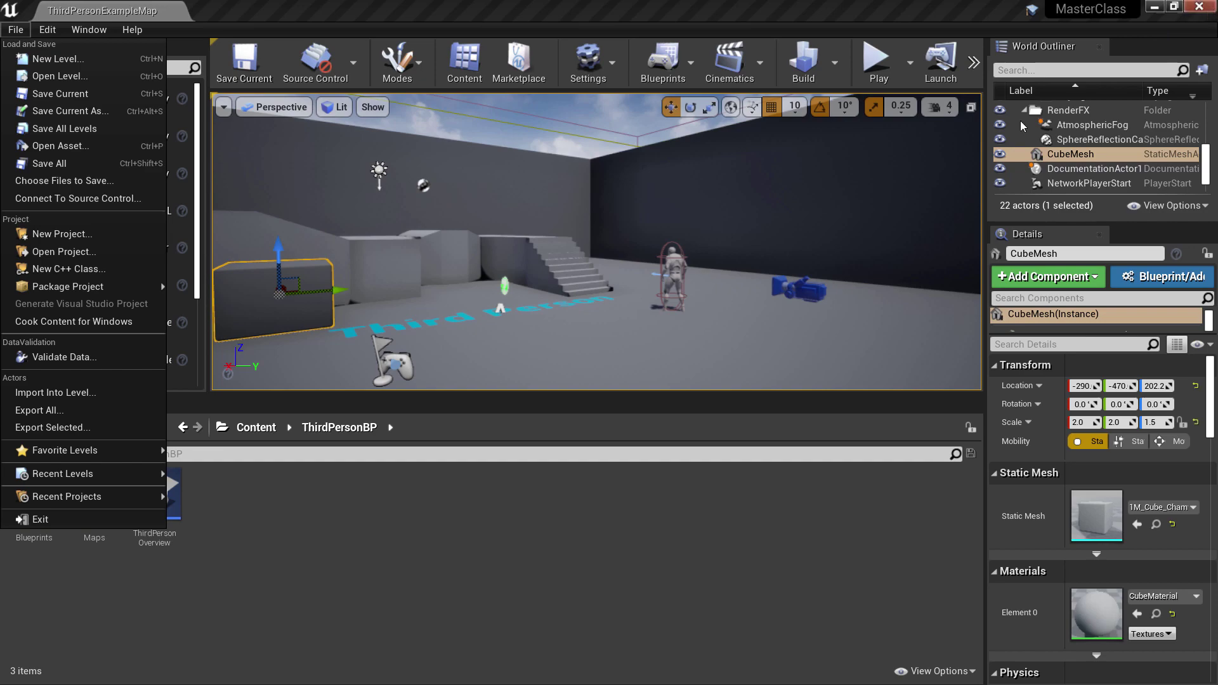
- Choose Exit from the File menu to close Unreal Editor
{"action": "left_click", "coordinate": [95, 518]}
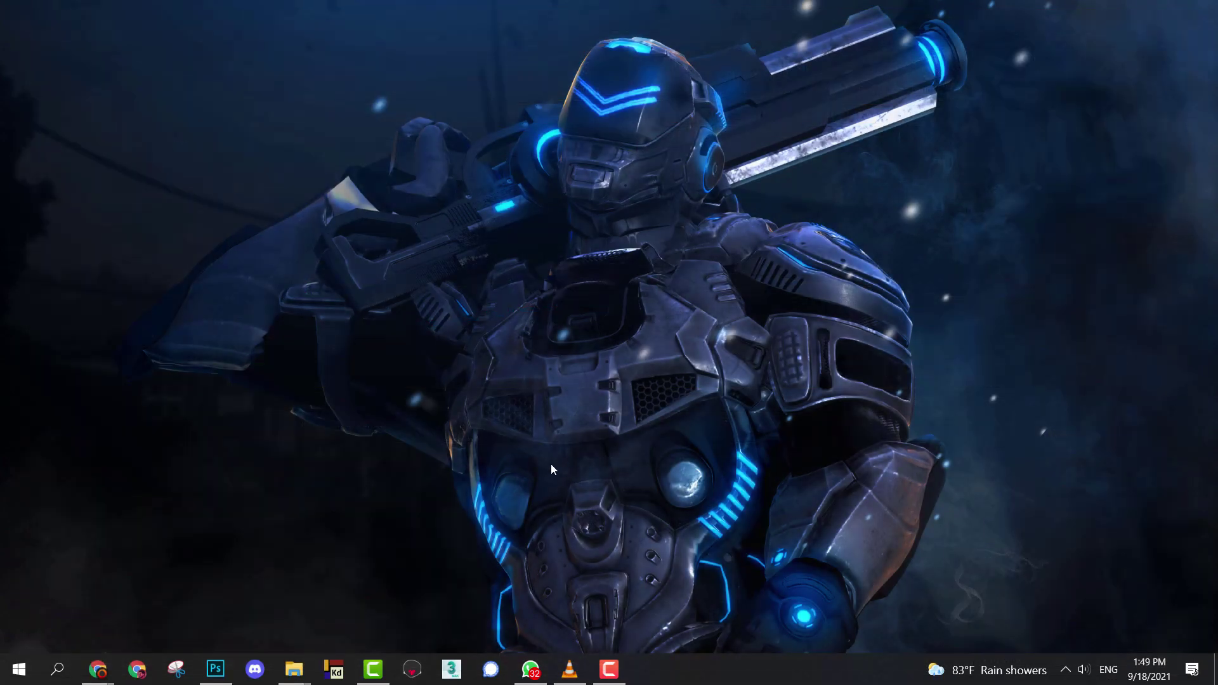